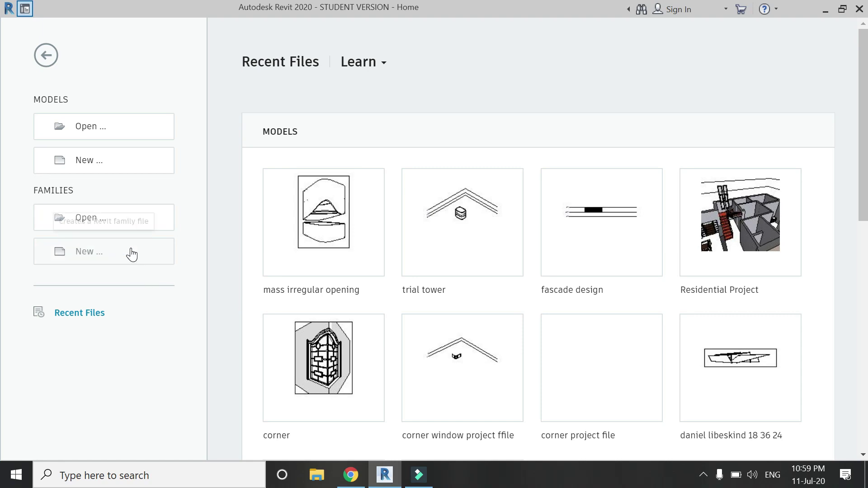
Step: Create a new family from the Profile.rft template
click(130, 248)
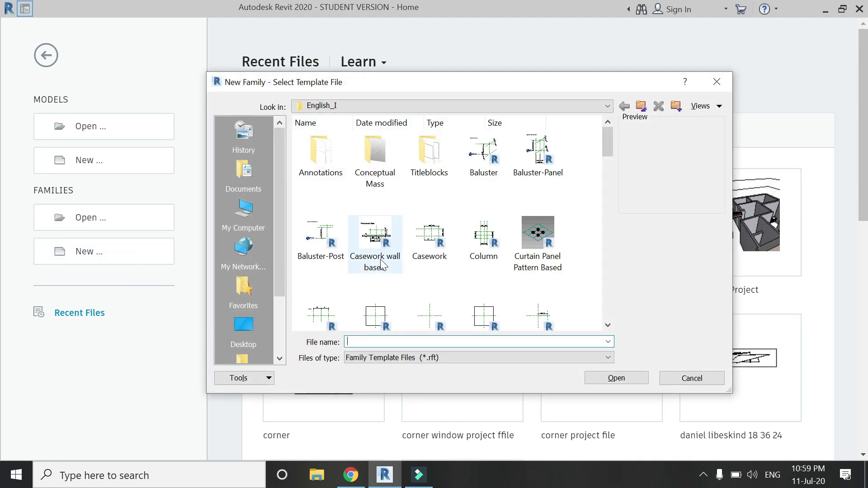
click(380, 260)
key(m)
key(m)
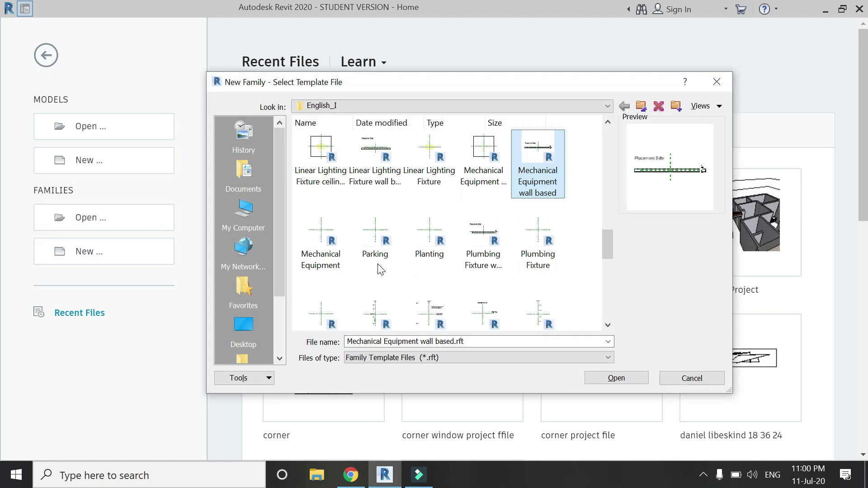
scroll(374, 269, down, 5)
scroll(368, 265, up, 3)
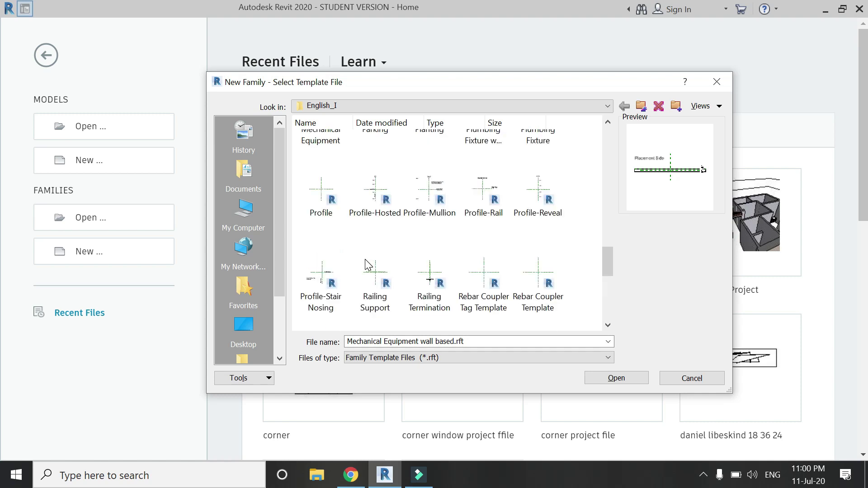
click(329, 206)
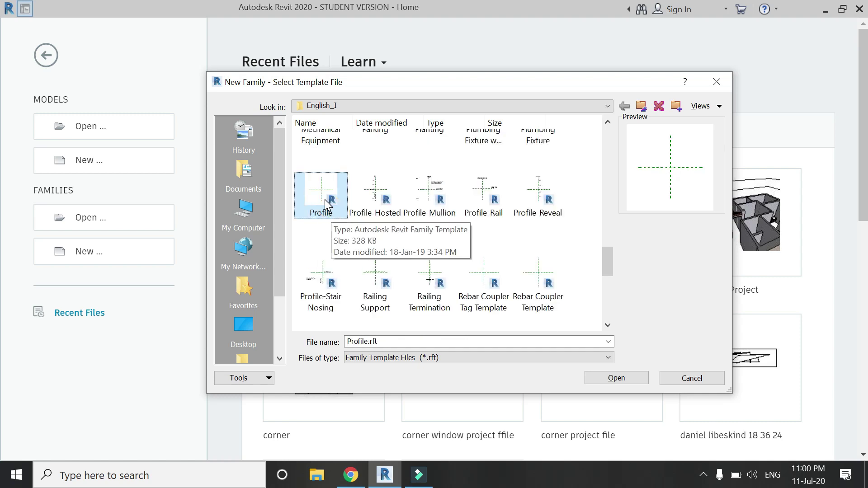
click(615, 379)
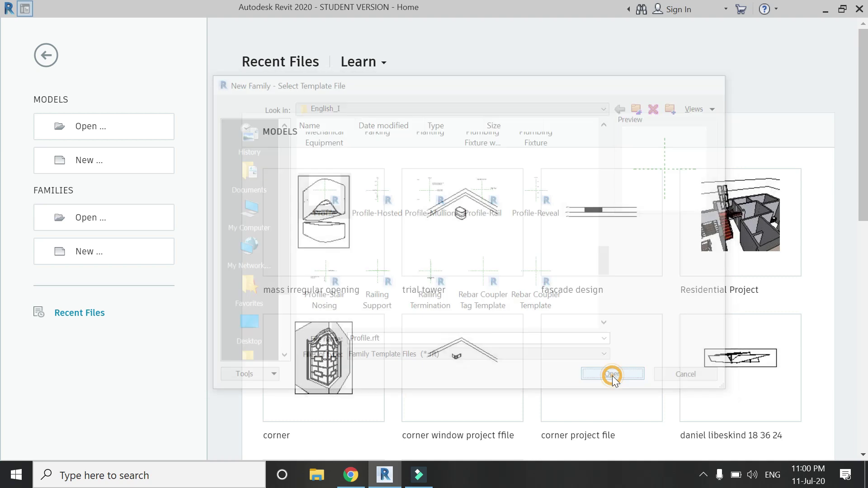
Step: Zoom into the Ref. Level plan and sketch the profile outline with lines
scroll(521, 274, up, 5)
scroll(501, 267, up, 1)
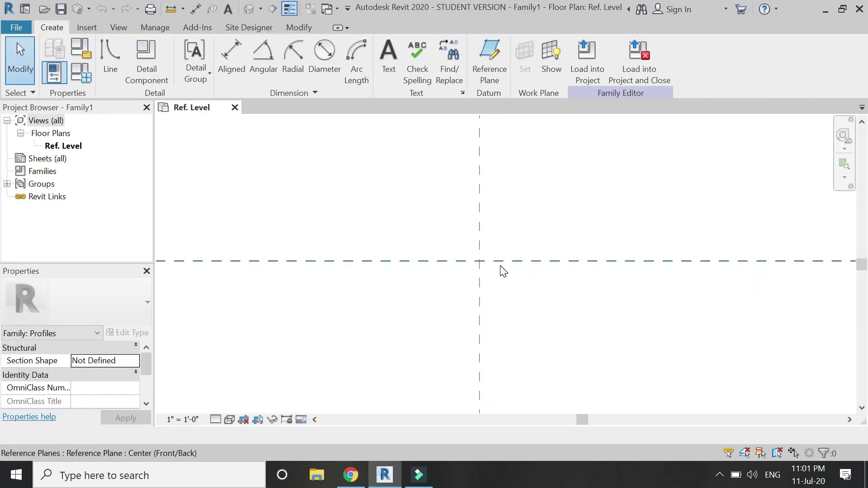
scroll(442, 265, down, 1)
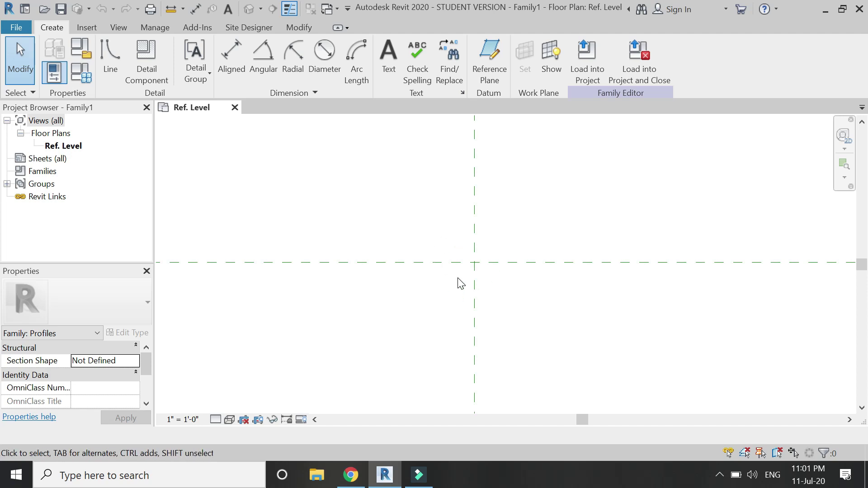
key(Escape)
scroll(460, 283, down, 1)
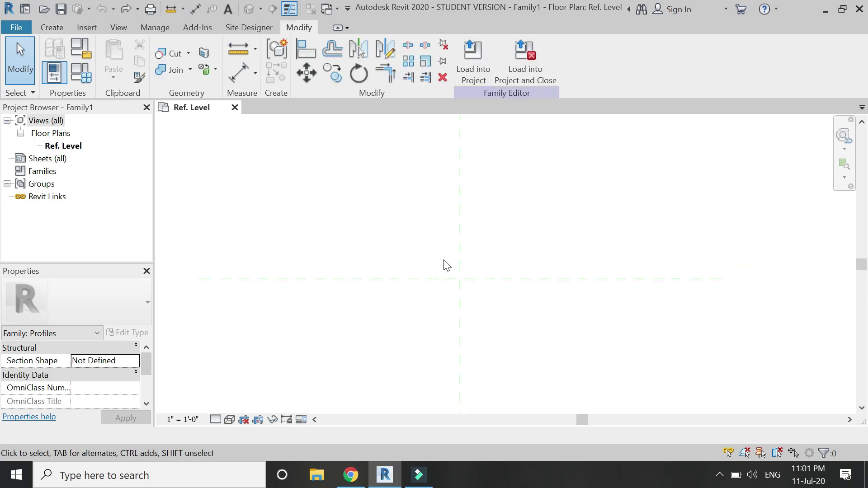
click(52, 27)
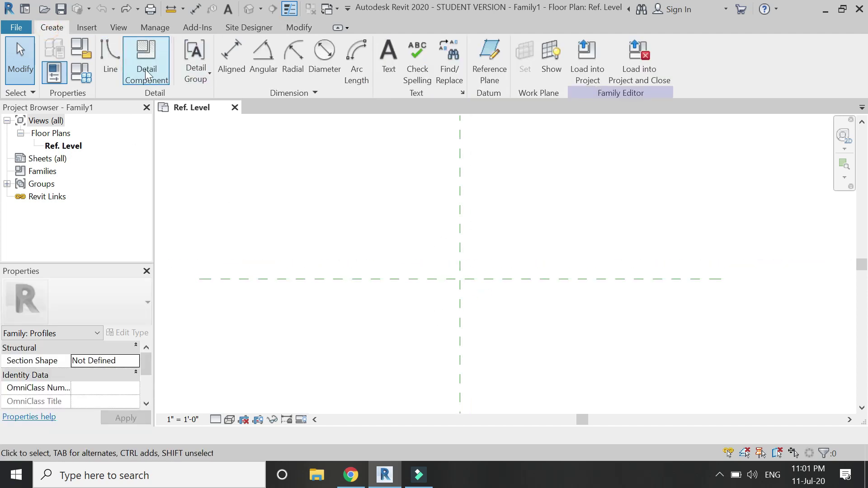
click(104, 56)
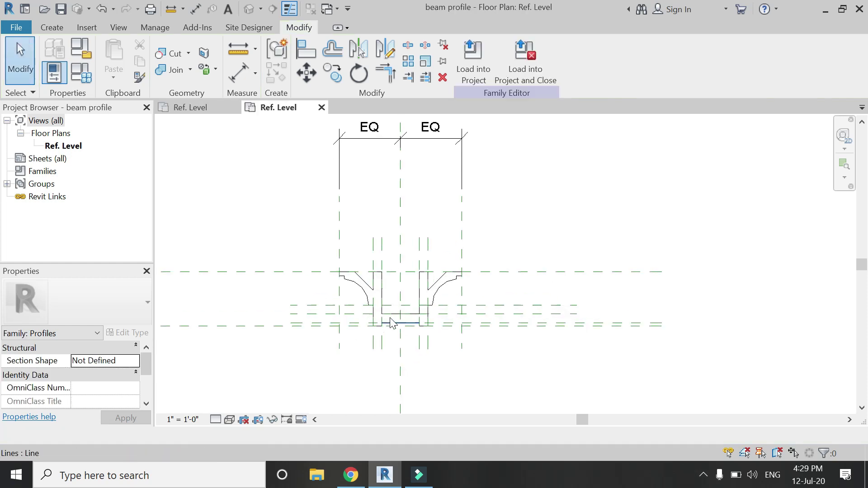
scroll(361, 287, up, 3)
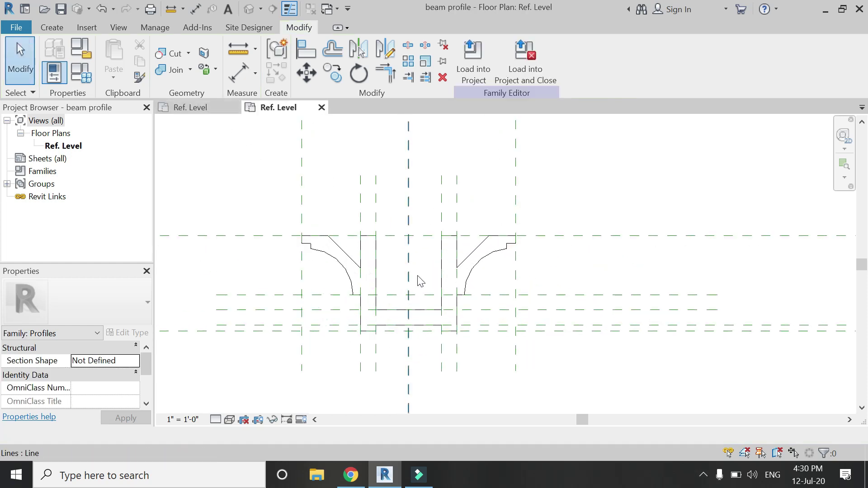
Step: Switch to the wall beam profile family's Ref. Level view
click(191, 109)
scroll(520, 285, up, 3)
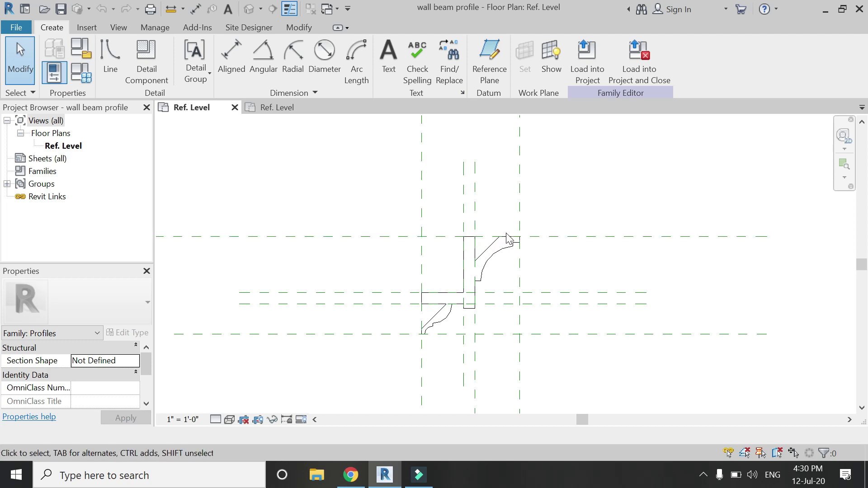
scroll(314, 306, down, 1)
scroll(457, 281, up, 1)
click(351, 474)
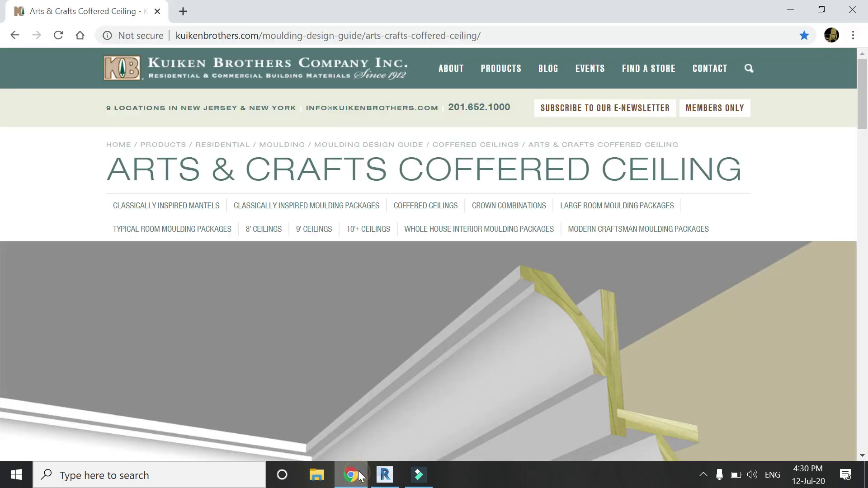
scroll(364, 199, down, 4)
scroll(364, 199, down, 10)
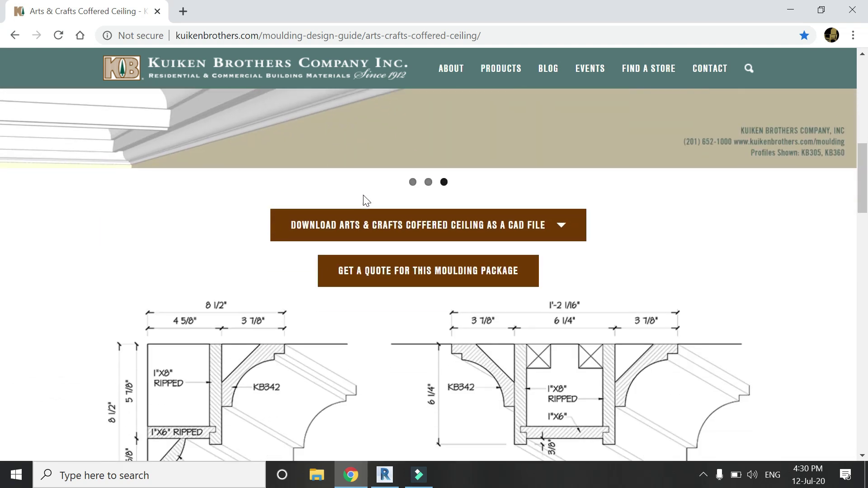
scroll(556, 240, up, 2)
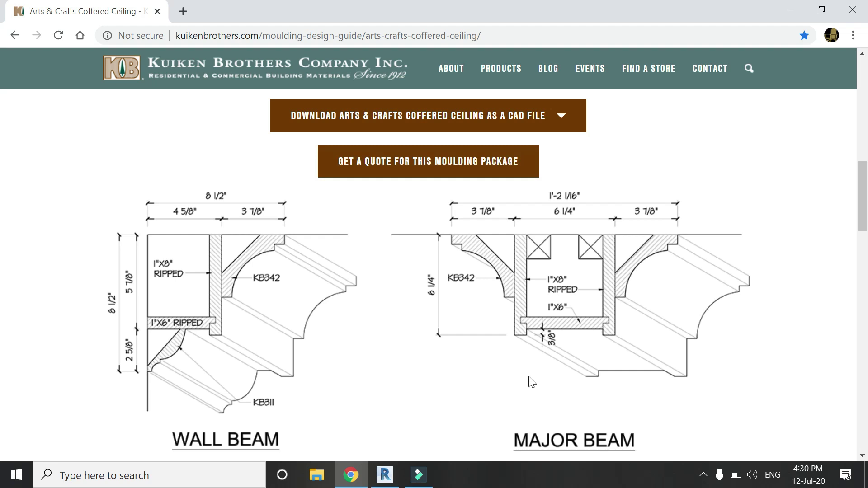
scroll(410, 378, down, 3)
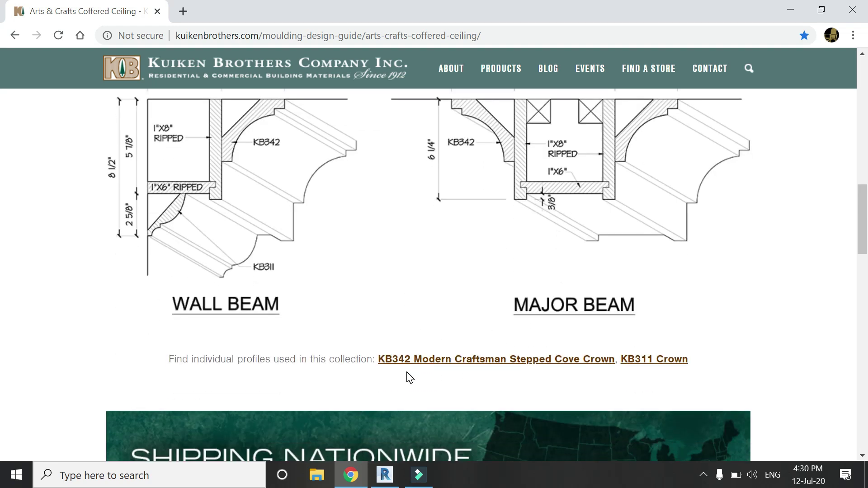
scroll(406, 378, up, 2)
click(385, 474)
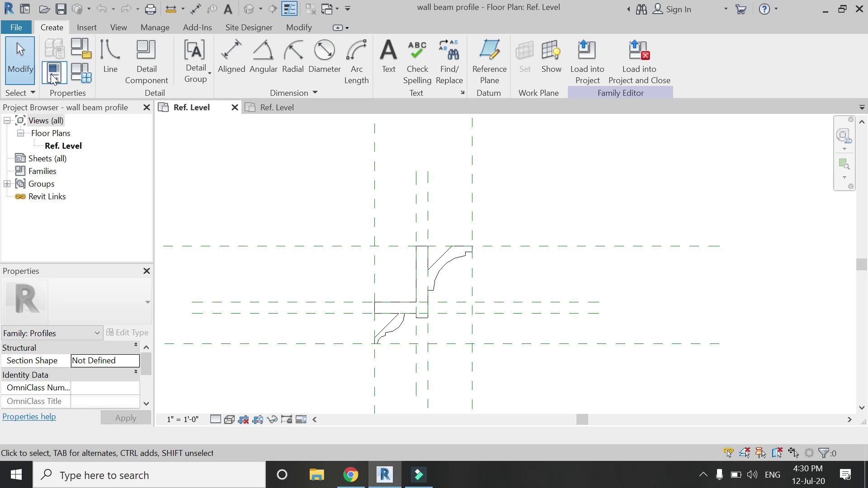
Step: Start a new project from the Architectural Template
click(17, 27)
mouse_move(47, 83)
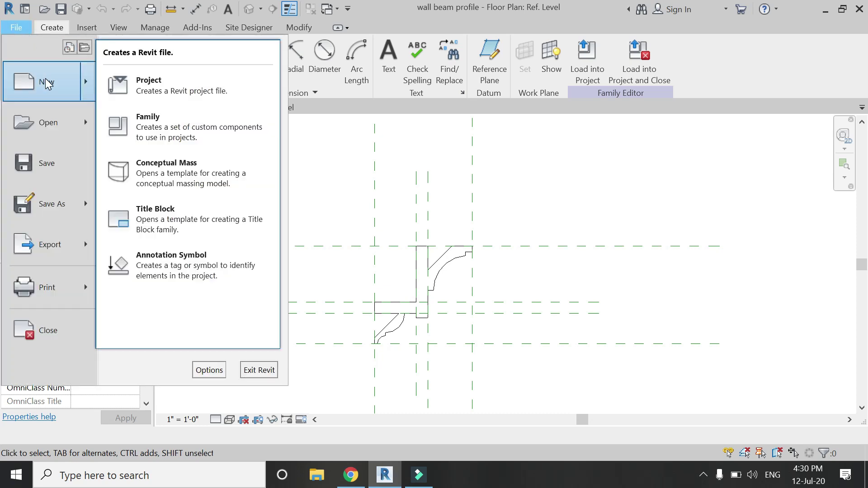
click(141, 82)
click(435, 208)
click(409, 237)
click(400, 279)
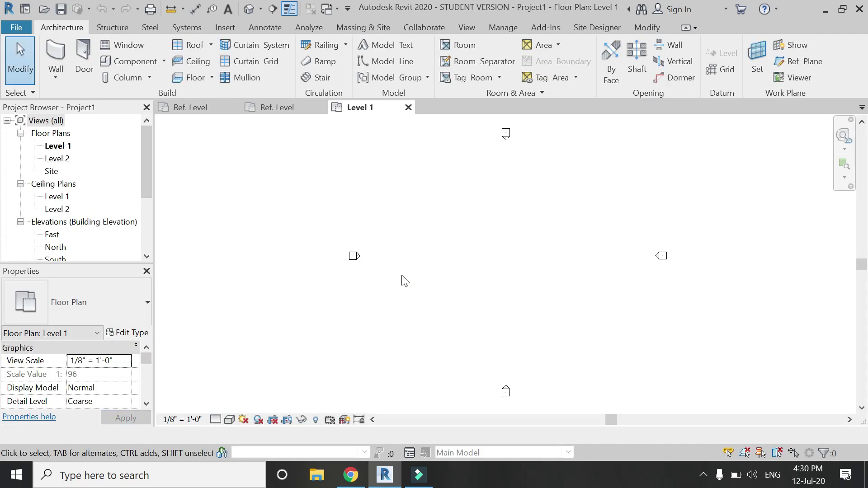
Step: Draw a rectangle of walls, 20' by 16'-6", rising to Level 2
click(57, 54)
click(176, 435)
click(183, 459)
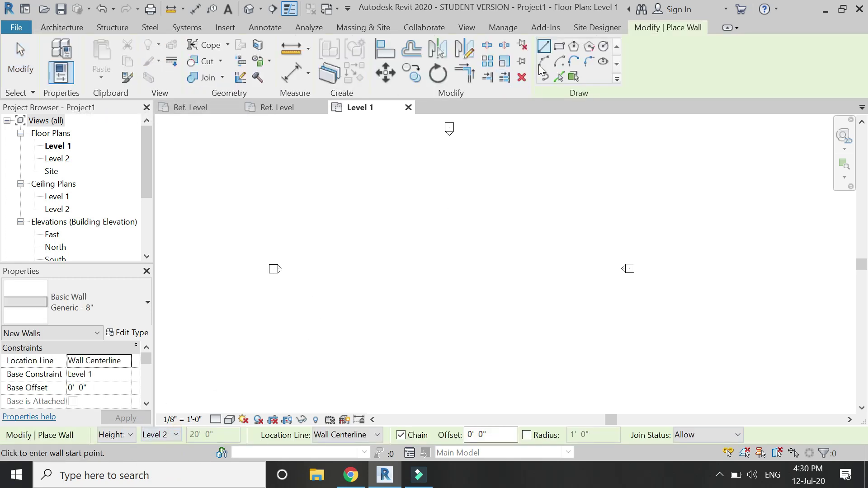
click(558, 46)
click(413, 245)
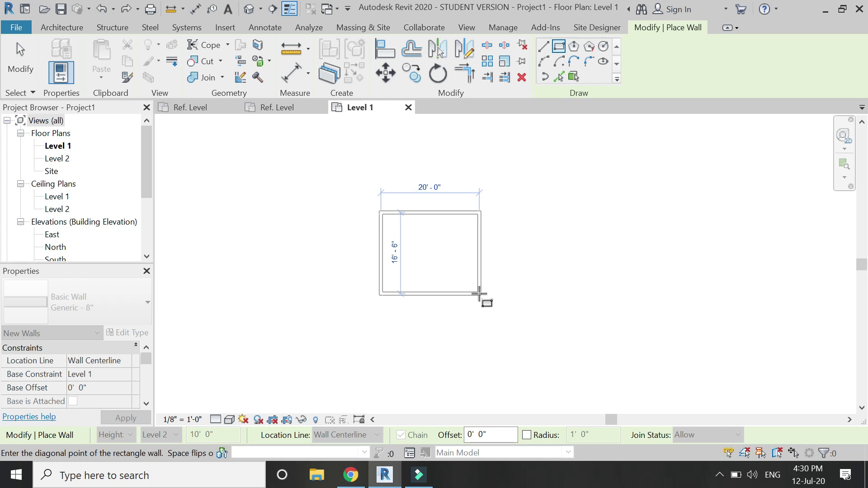
click(479, 290)
key(Escape)
key(Escape)
Step: Add a flat Generic - 9" footprint roof on Level 2, sketched as a rectangle over the walls
click(192, 45)
click(403, 269)
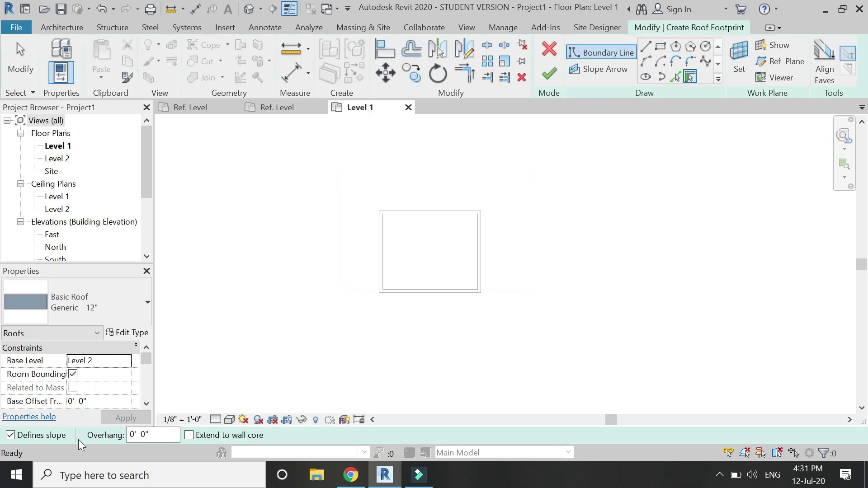
click(10, 435)
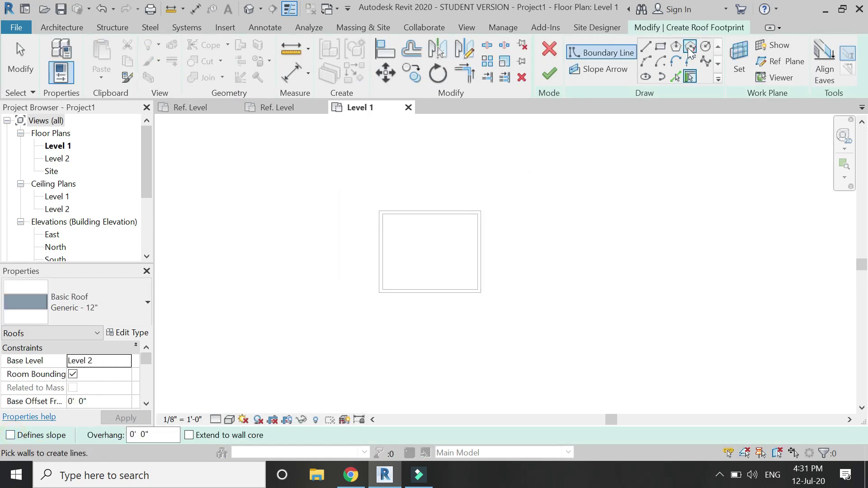
click(664, 48)
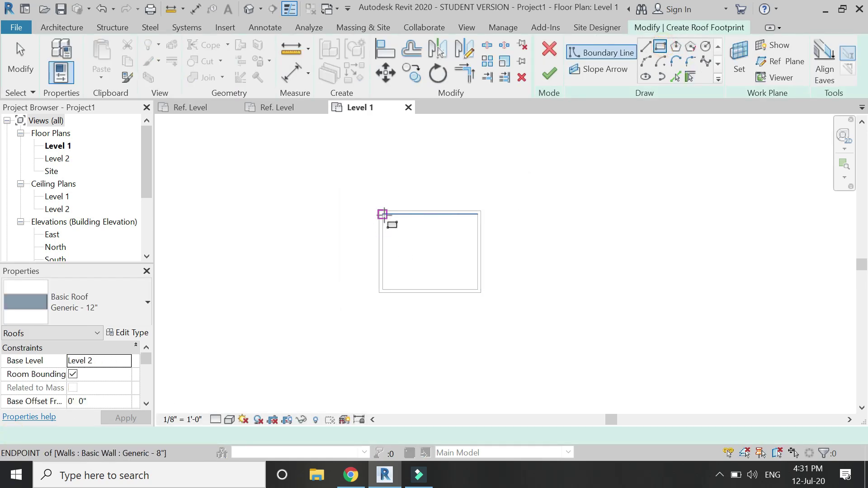
click(100, 298)
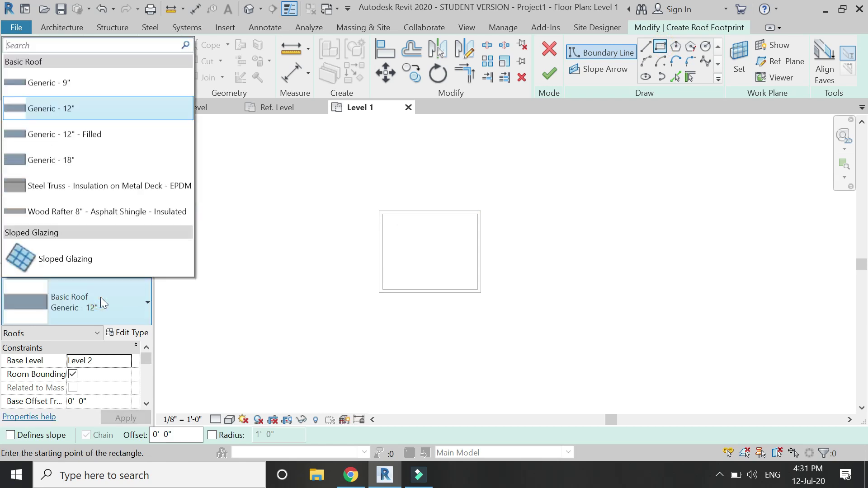
click(91, 80)
click(379, 211)
click(480, 293)
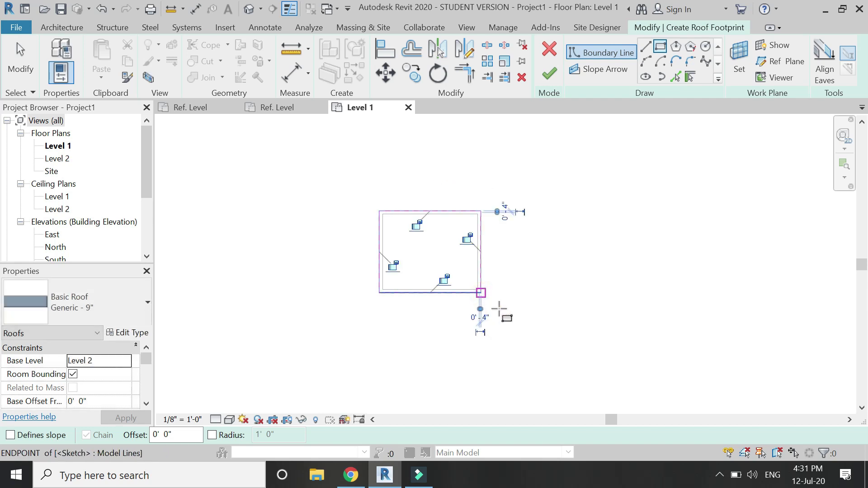
click(549, 76)
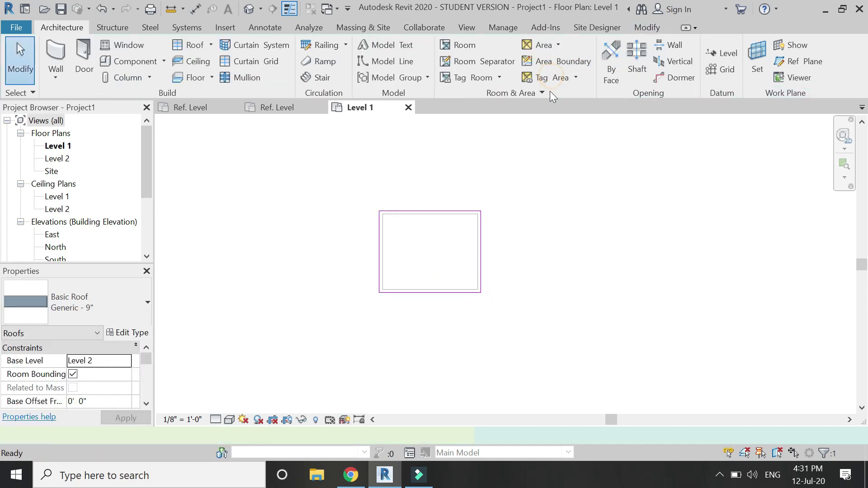
click(538, 229)
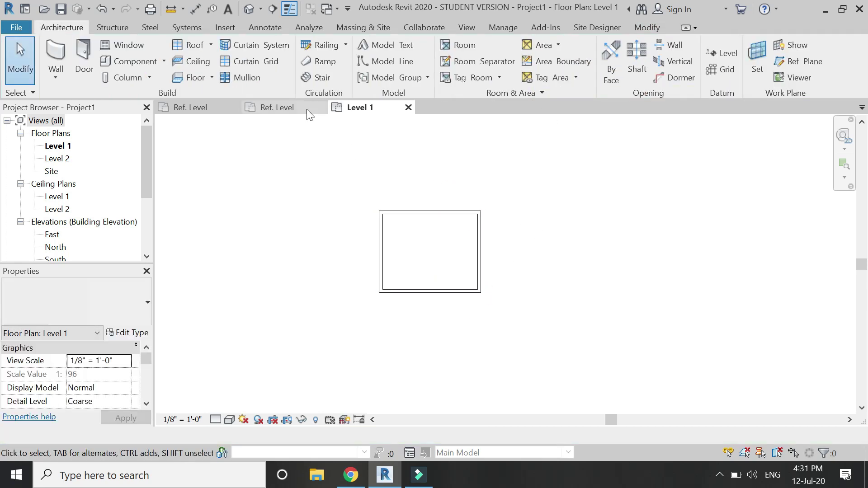
Step: View the model's underside in 3D, then return to the wall beam profile family's plan
click(249, 10)
scroll(497, 267, up, 4)
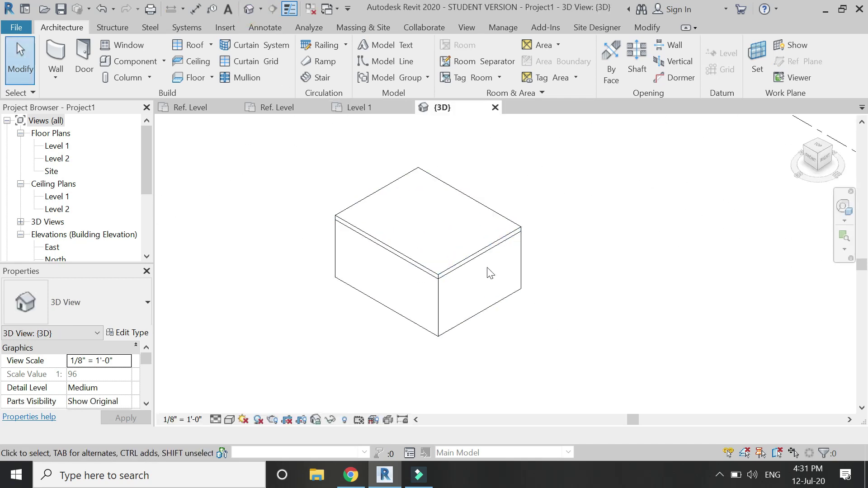
click(809, 175)
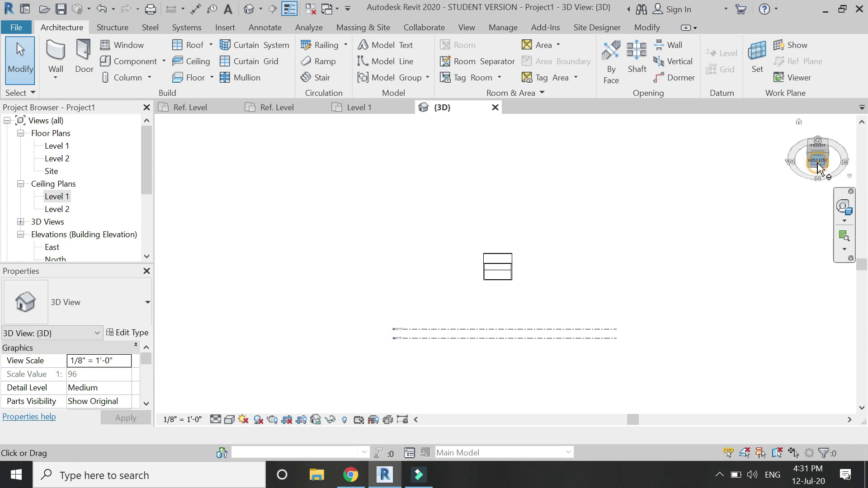
click(818, 164)
scroll(497, 266, up, 6)
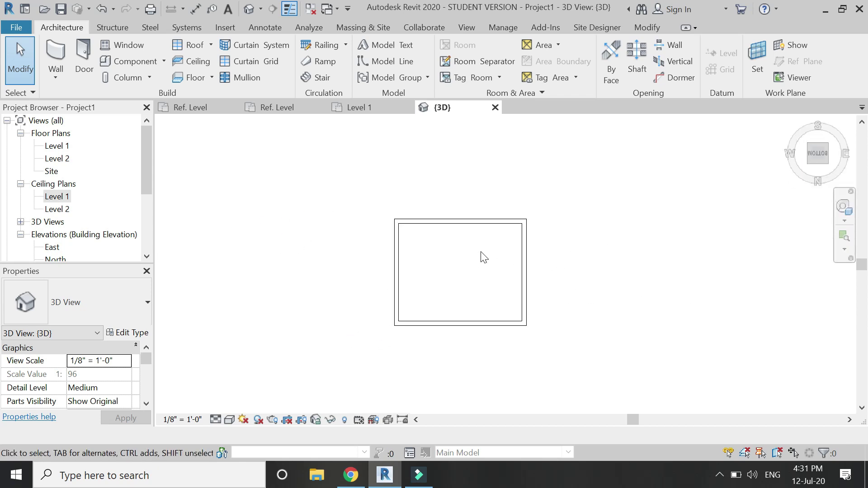
scroll(517, 271, up, 4)
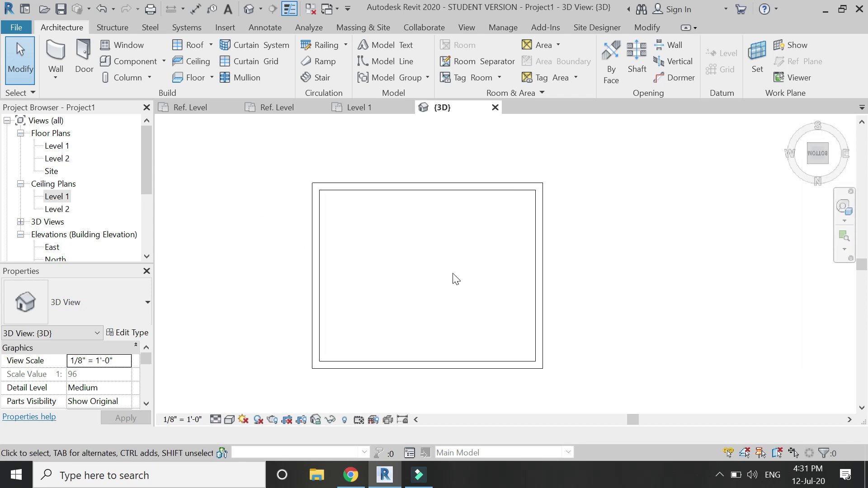
scroll(493, 325, up, 2)
scroll(462, 341, up, 1)
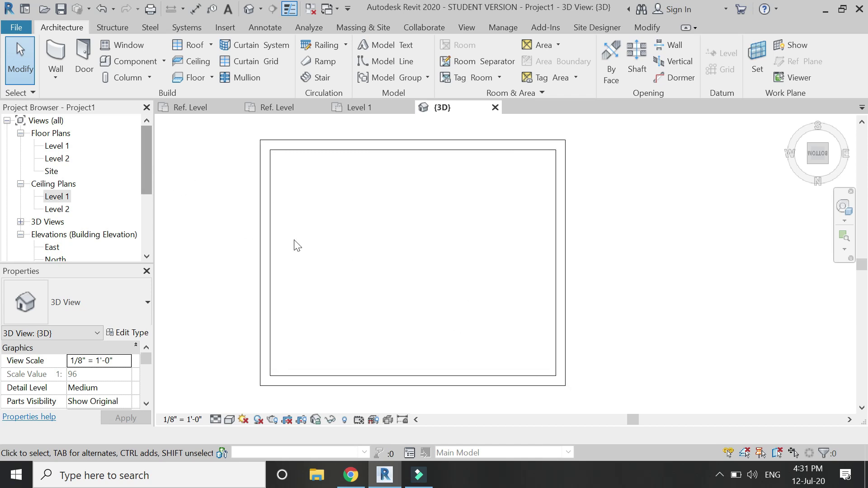
click(198, 107)
Step: Load the wall beam profile family into Project1
click(634, 71)
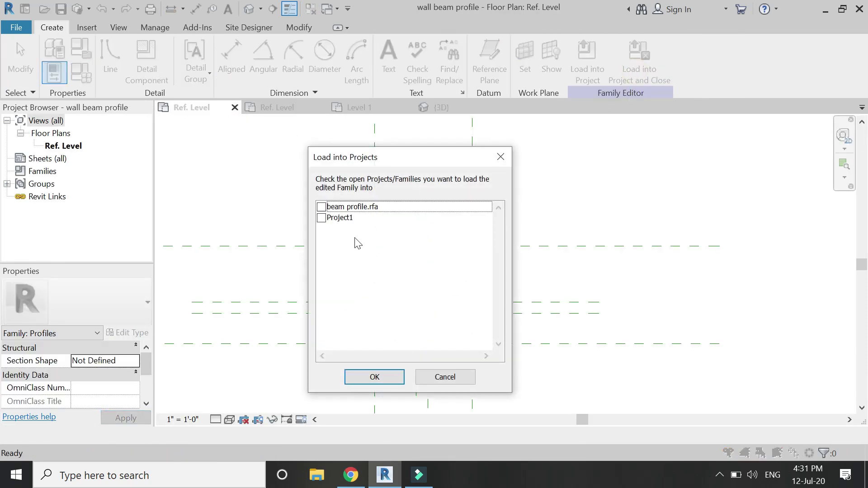
click(322, 218)
click(373, 376)
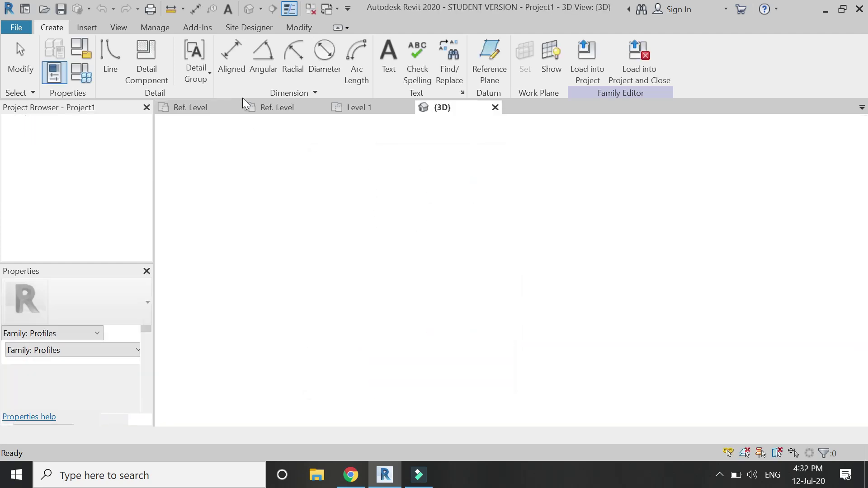
Step: Save and load the beam profile family into Project1, then return to {3D}
click(182, 104)
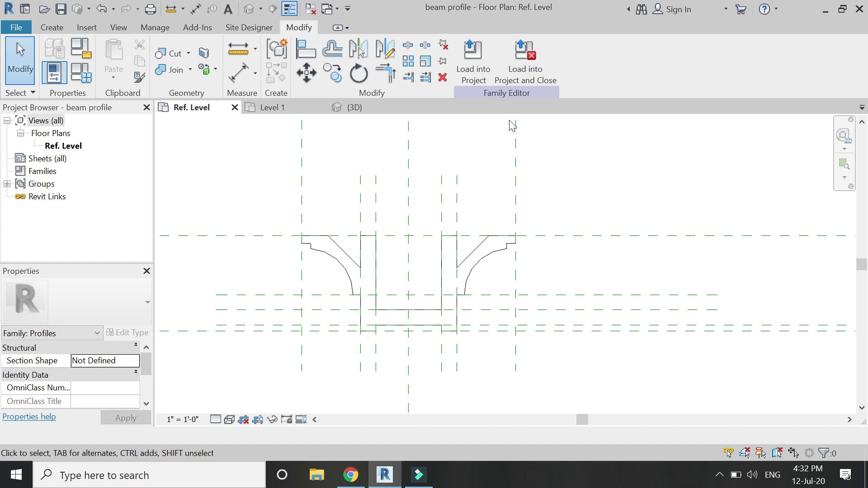
click(524, 59)
click(426, 242)
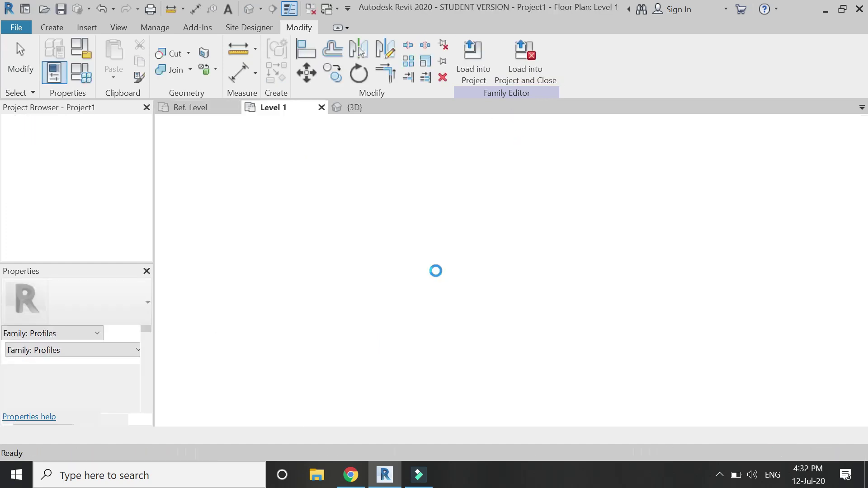
scroll(468, 247, up, 4)
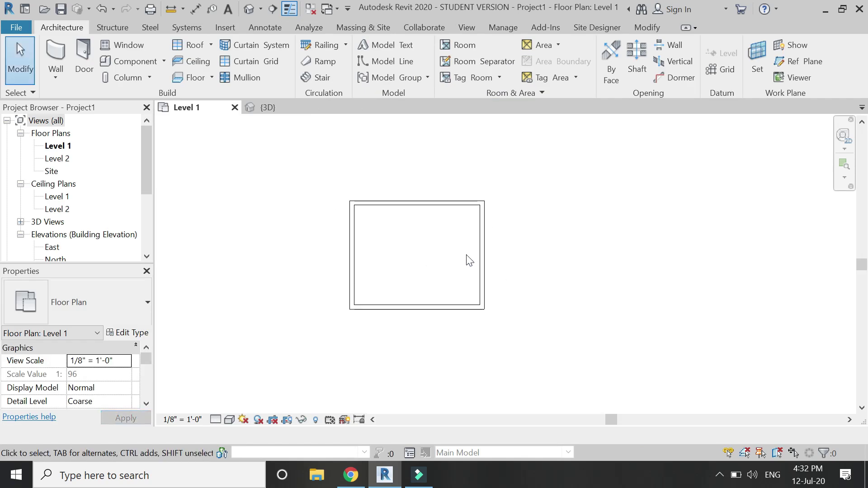
click(285, 110)
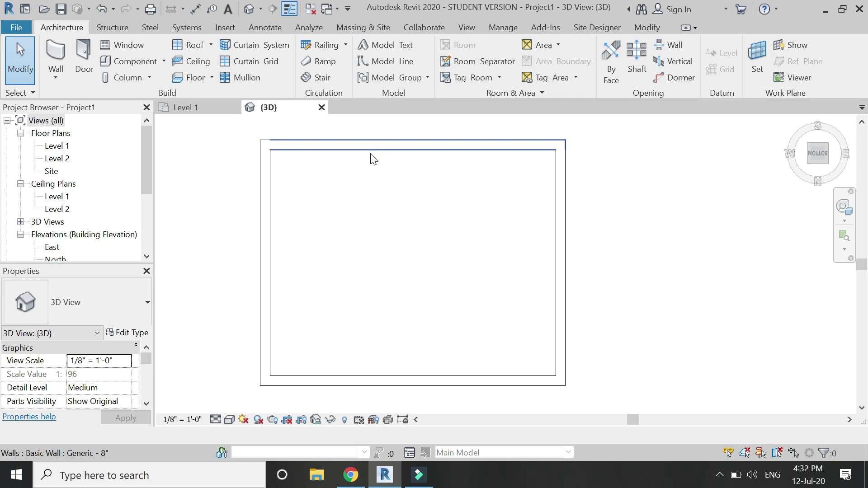
Step: Create an in-place model in the Ceilings category named Ceilings 1
click(161, 61)
click(129, 113)
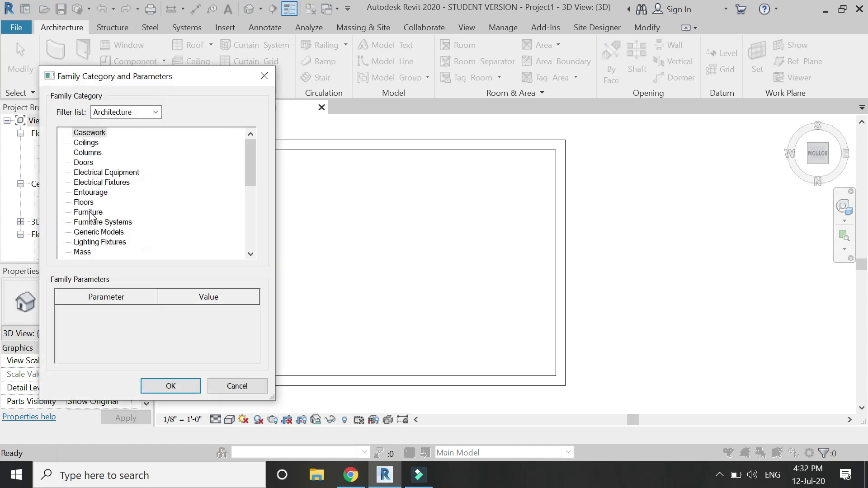
click(87, 143)
click(161, 386)
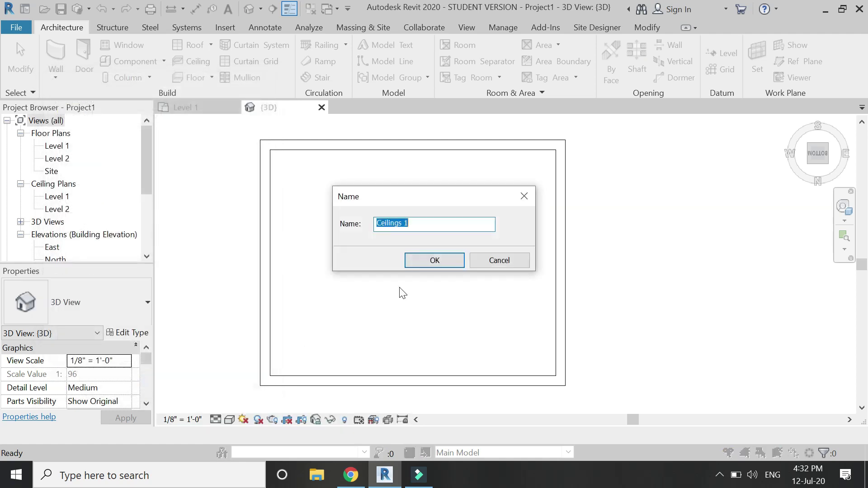
click(455, 261)
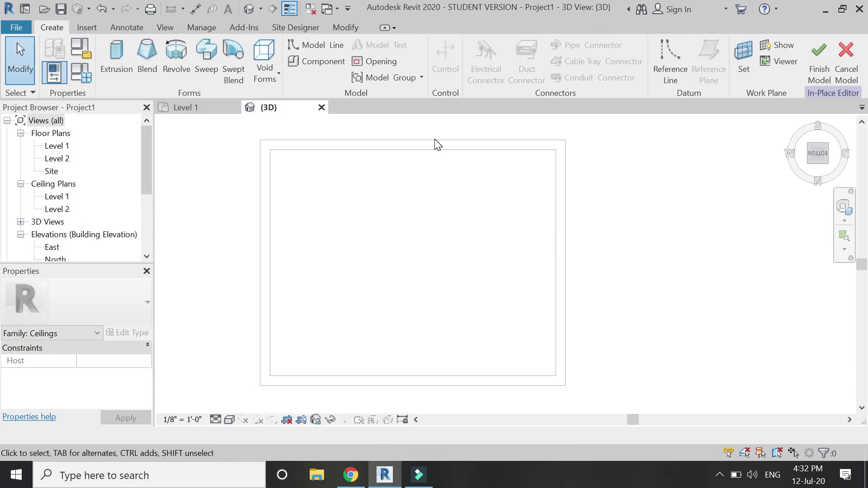
Step: Set the roof as the work plane
click(737, 70)
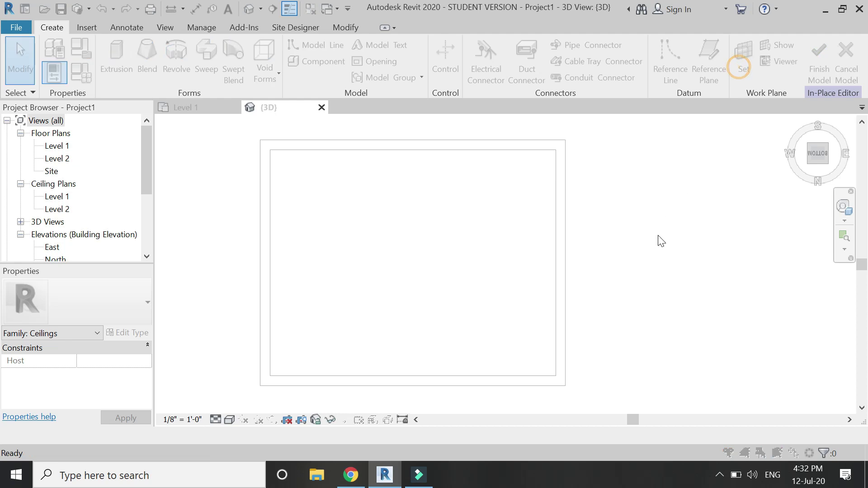
click(572, 239)
click(619, 299)
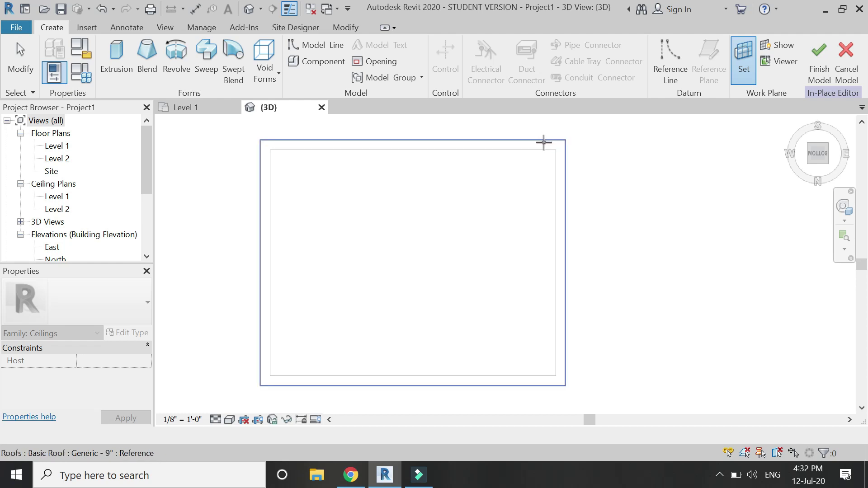
click(544, 141)
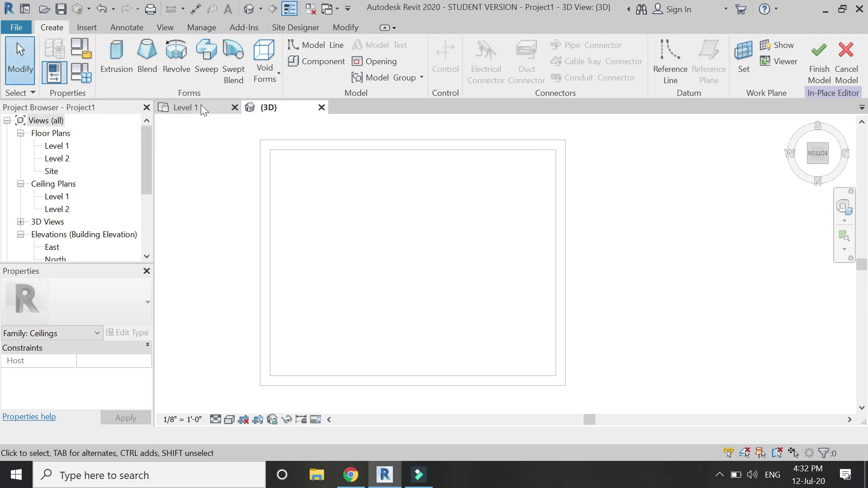
Step: Sketch a rectangular sweep path between opposite inner wall corners and finish the path
click(209, 73)
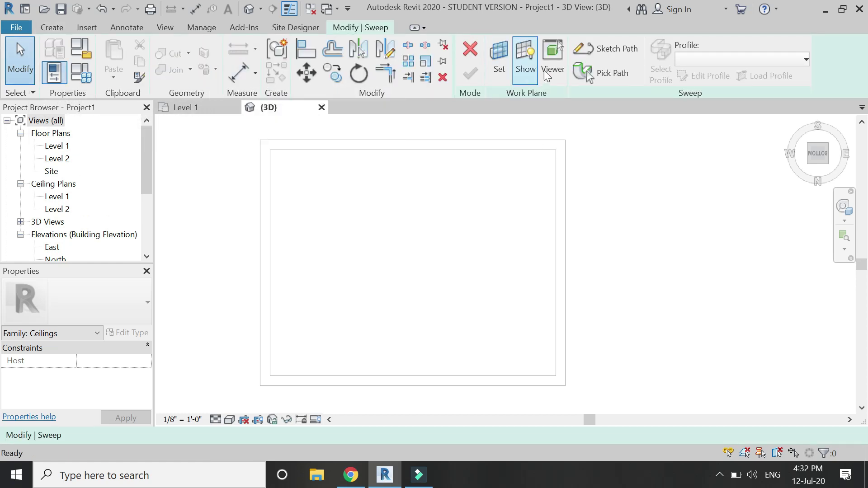
click(590, 55)
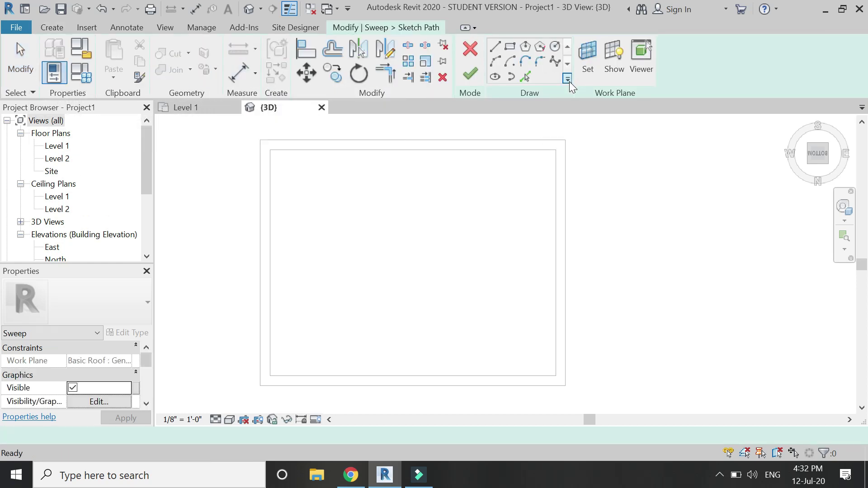
click(509, 47)
click(270, 150)
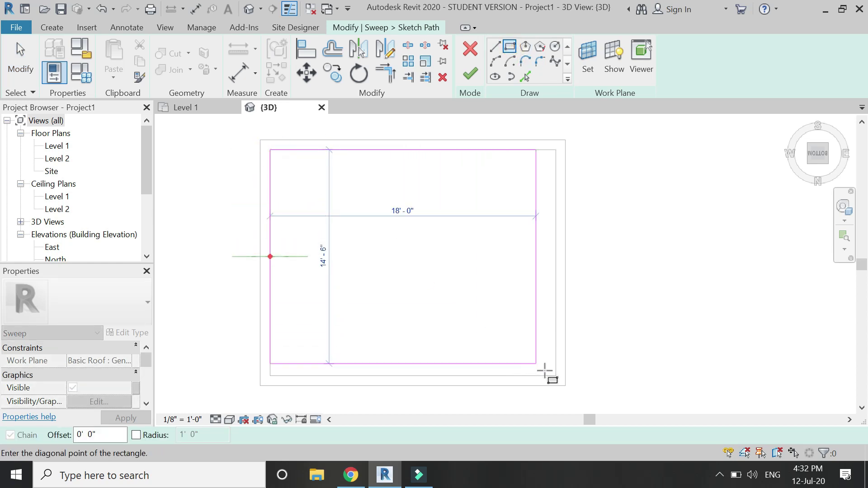
click(556, 375)
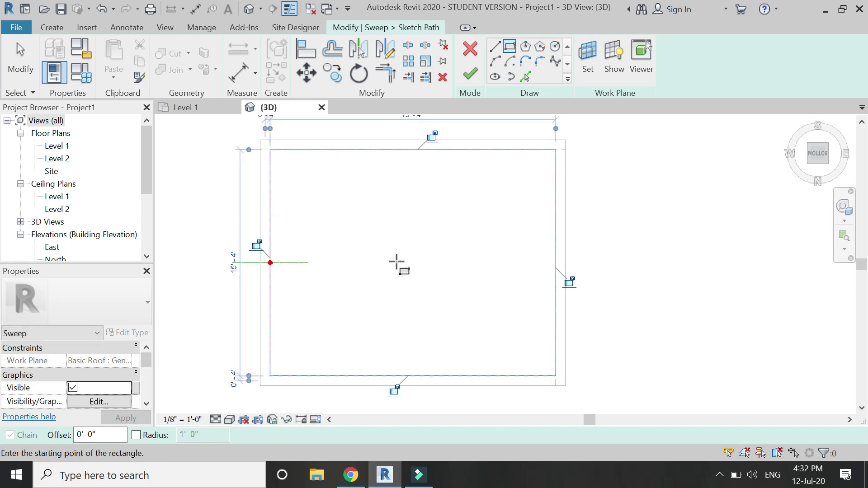
key(Escape)
key(Escape)
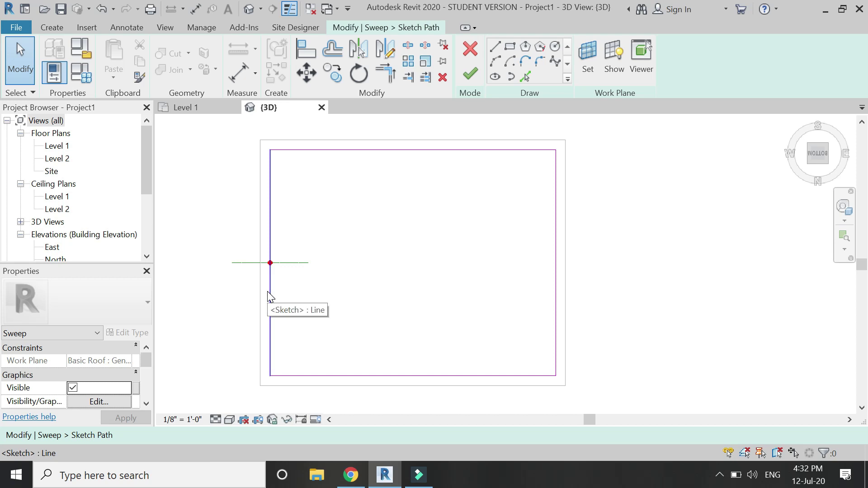
click(471, 80)
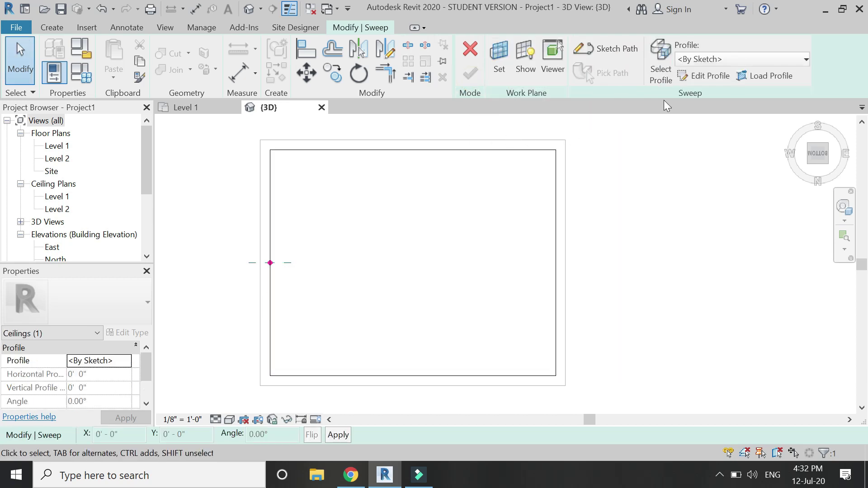
Step: Open the South elevation and change its visual style
scroll(79, 248, down, 2)
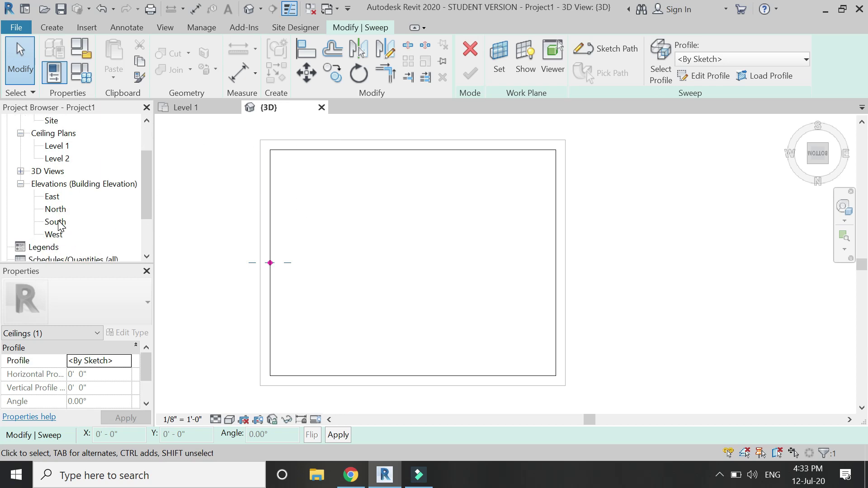
double_click(56, 221)
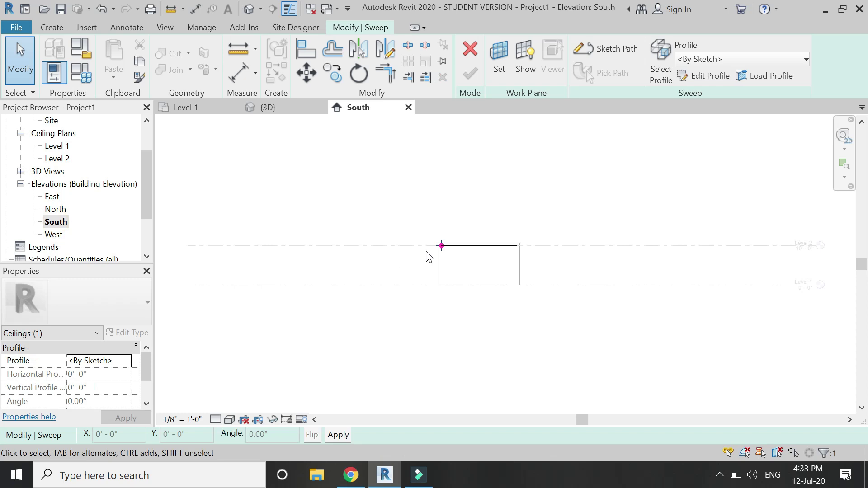
scroll(448, 250, up, 5)
click(216, 420)
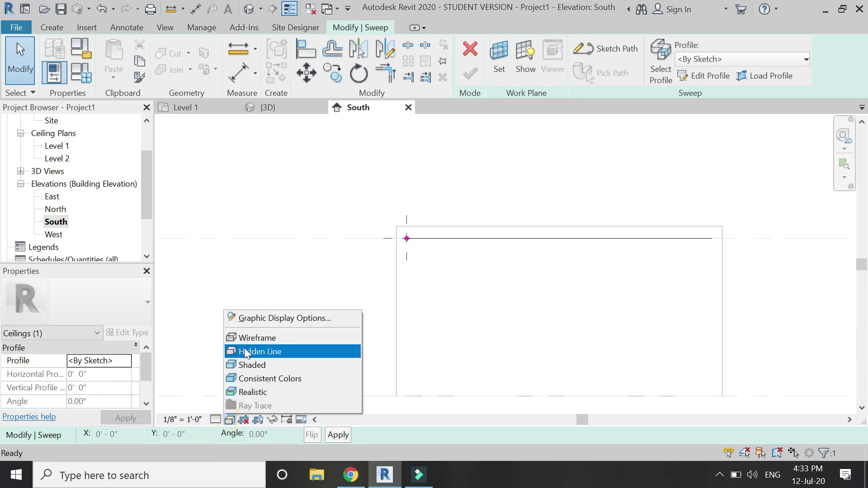
click(247, 339)
scroll(442, 243, up, 1)
scroll(524, 263, up, 1)
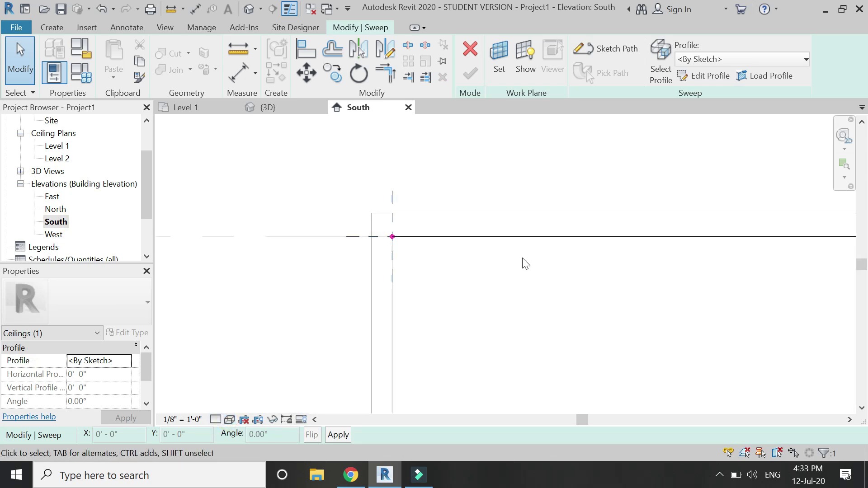
Step: Assign the wall beam profile to the sweep and finish it
click(702, 60)
scroll(703, 196, down, 9)
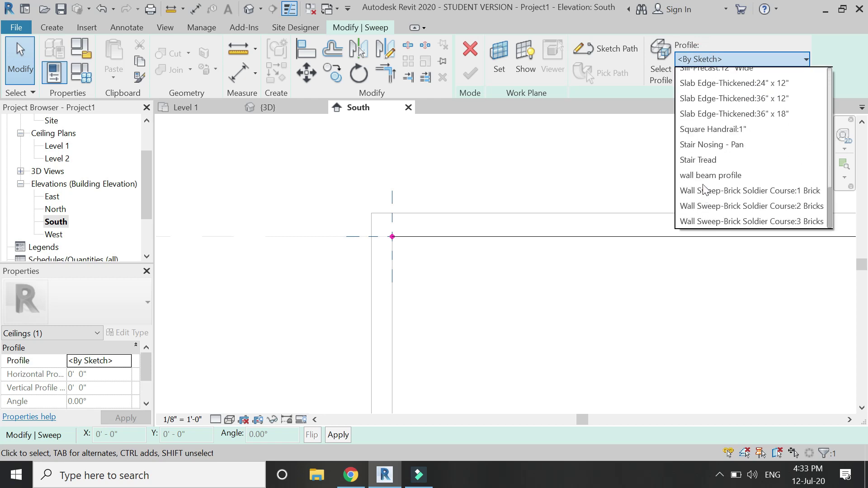
click(706, 177)
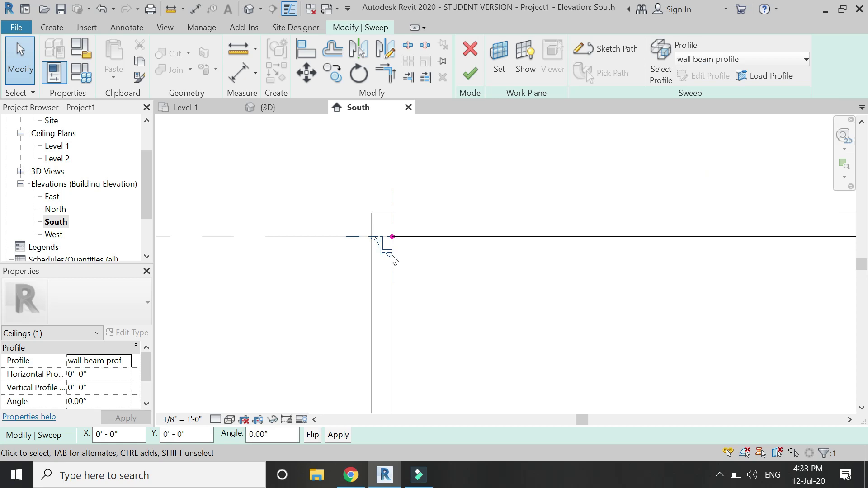
scroll(381, 253, up, 2)
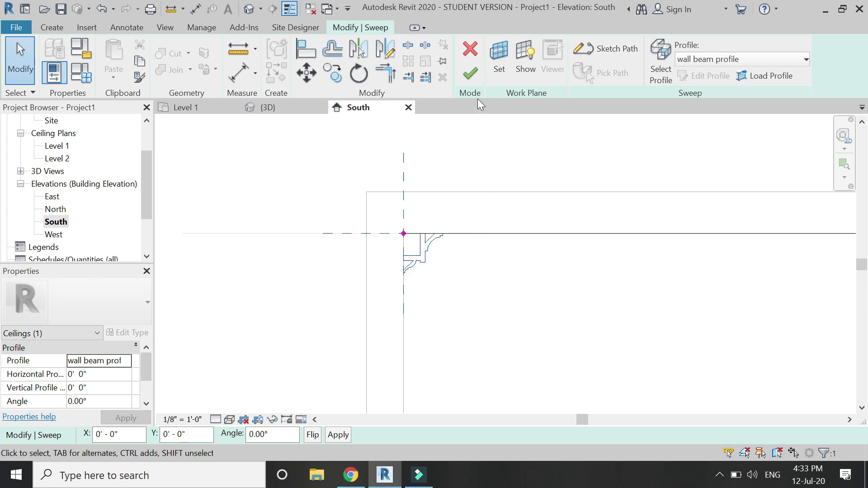
click(473, 76)
scroll(276, 235, down, 1)
scroll(193, 242, down, 1)
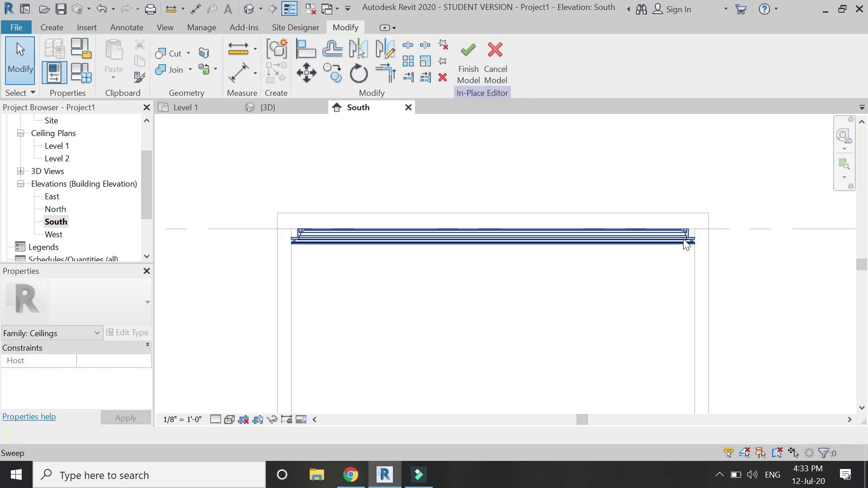
middle_drag(371, 124, 359, 132)
Step: Inspect the perimeter moulding in the 3D view
click(274, 109)
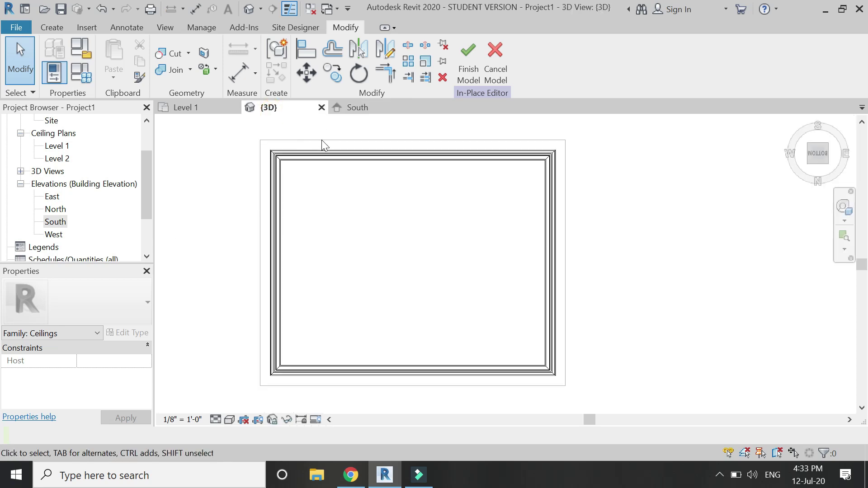
scroll(300, 188, up, 4)
scroll(209, 151, up, 3)
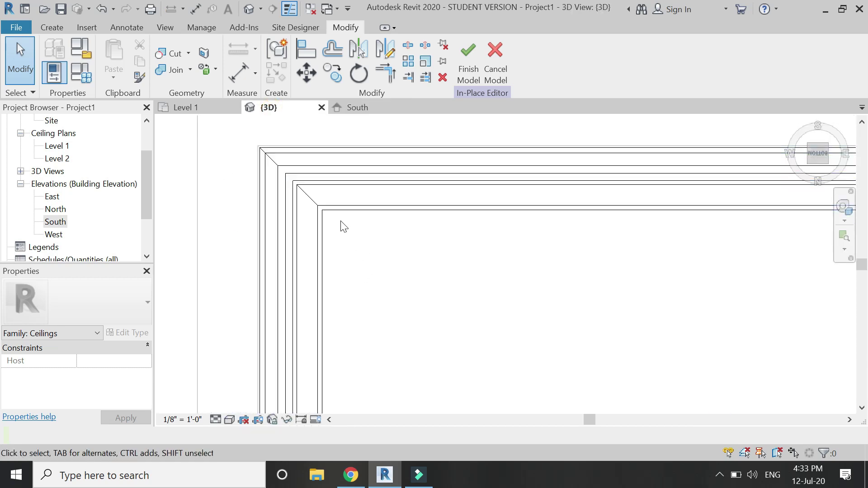
scroll(263, 121, down, 5)
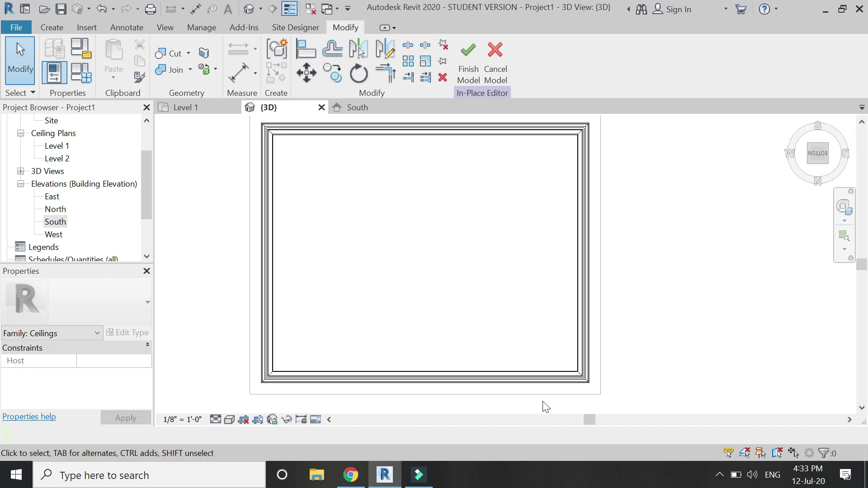
scroll(294, 192, down, 1)
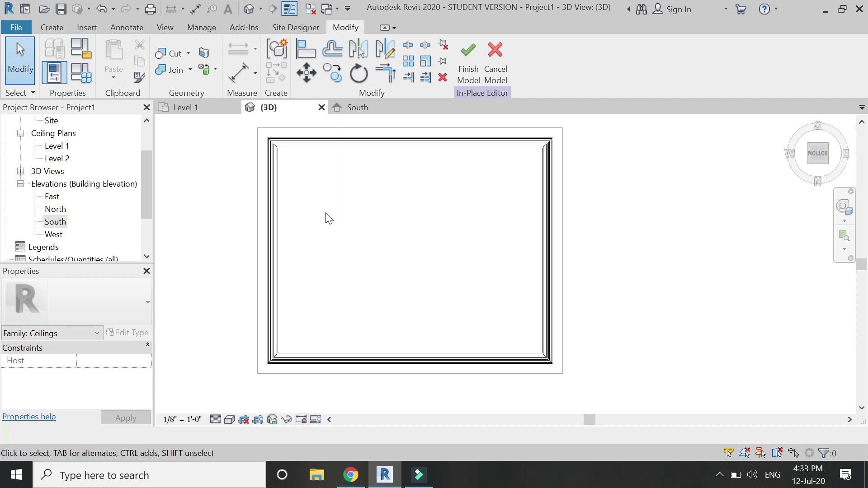
Step: Start a new sweep and sketch a straight path from the left wall midpoint to the right wall
click(52, 28)
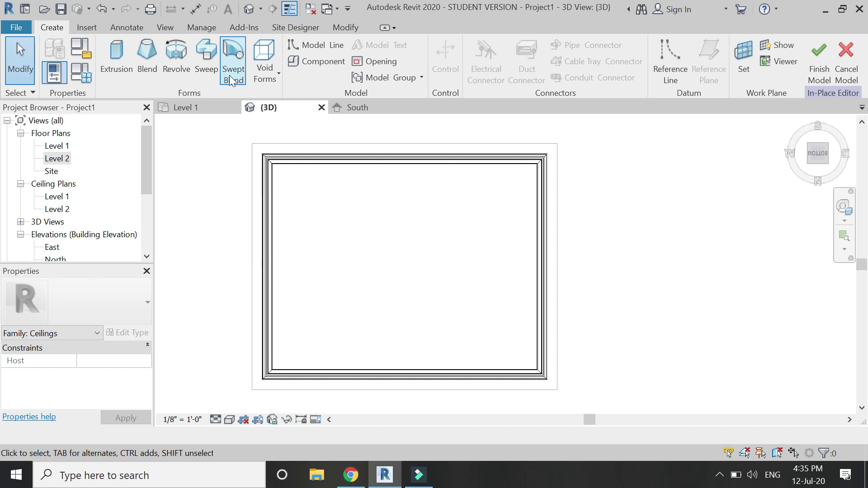
click(206, 56)
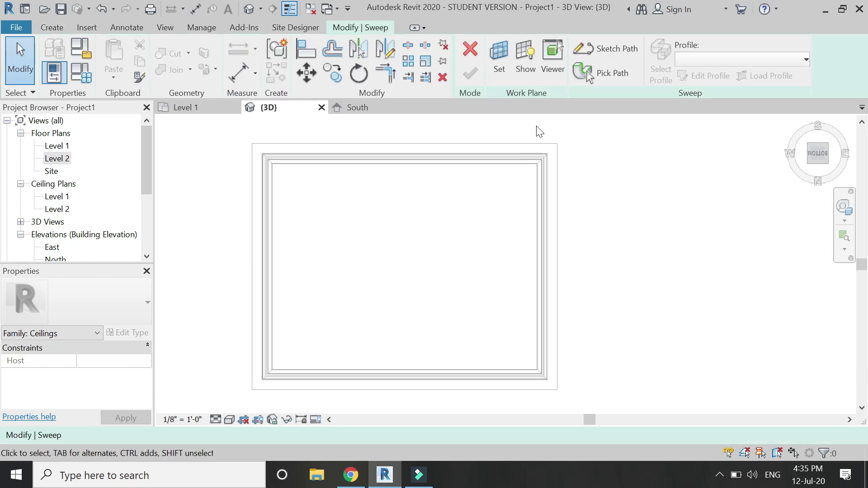
click(606, 50)
click(252, 146)
click(252, 247)
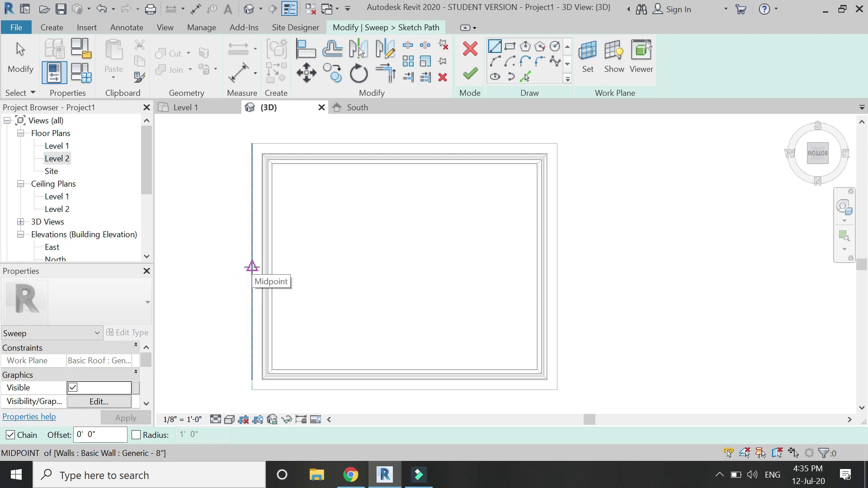
click(251, 267)
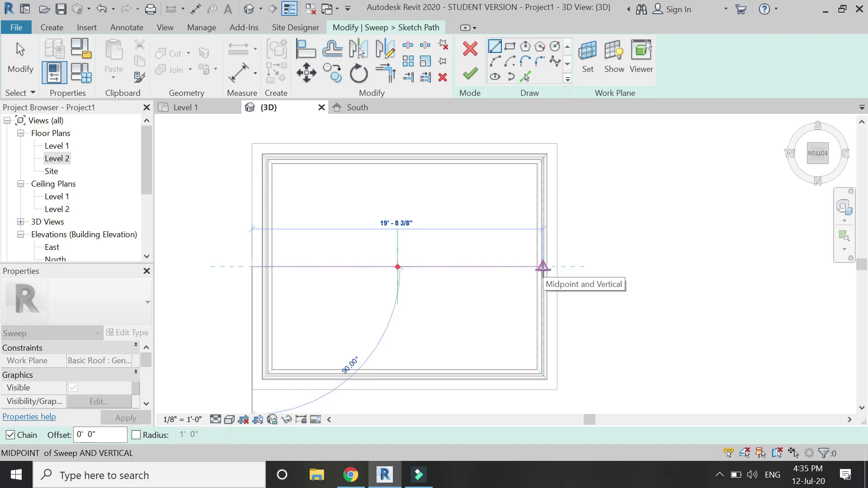
scroll(547, 266, up, 1)
click(547, 266)
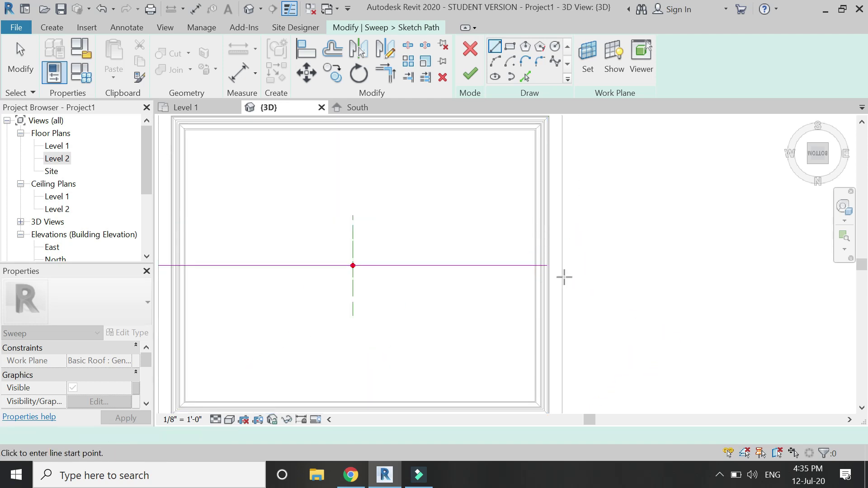
scroll(542, 280, down, 2)
key(Escape)
key(Escape)
Step: Drag the path line's end back to the perimeter sweep's inner edge
scroll(321, 269, up, 3)
click(346, 270)
drag(287, 271, 308, 271)
scroll(259, 262, down, 2)
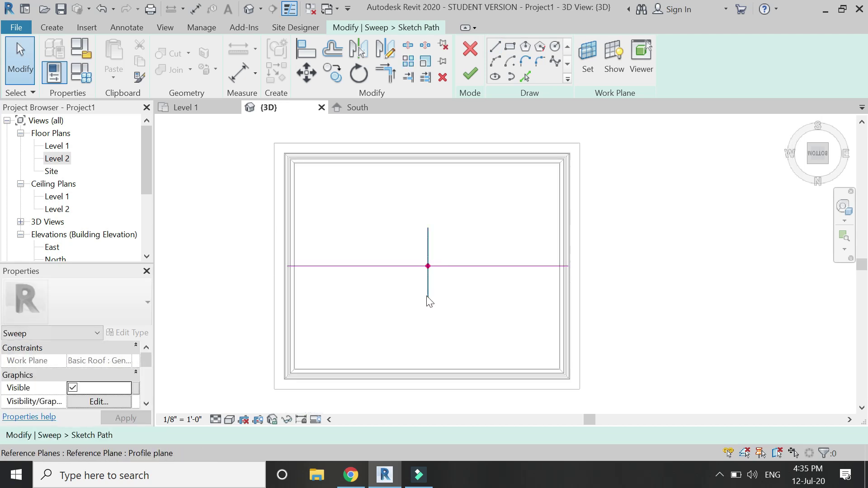
Step: Finish the middle sweep's path and show the East elevation in wireframe
click(471, 74)
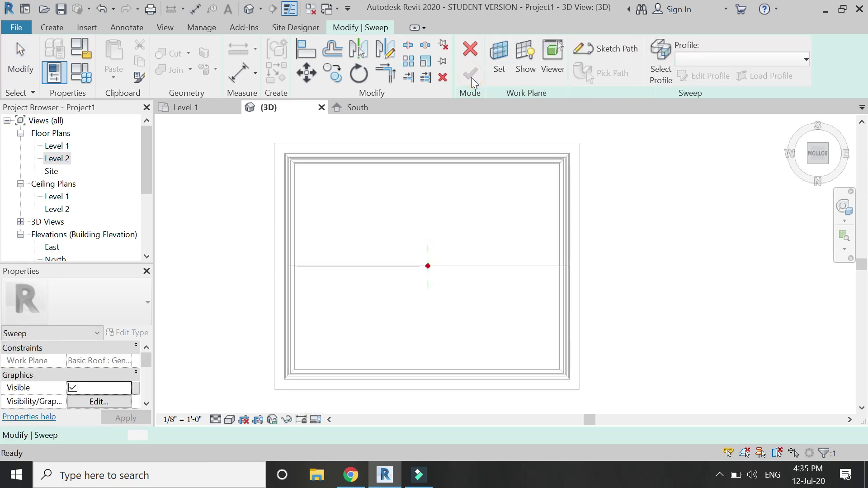
scroll(111, 211, down, 1)
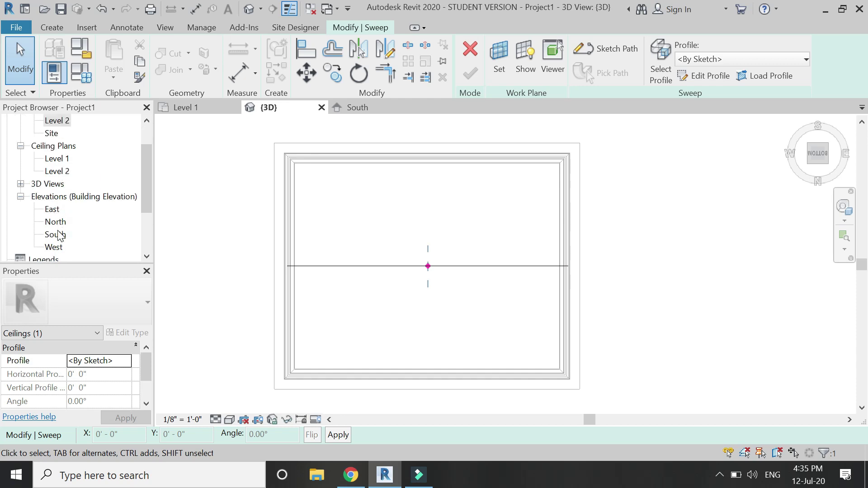
double_click(53, 208)
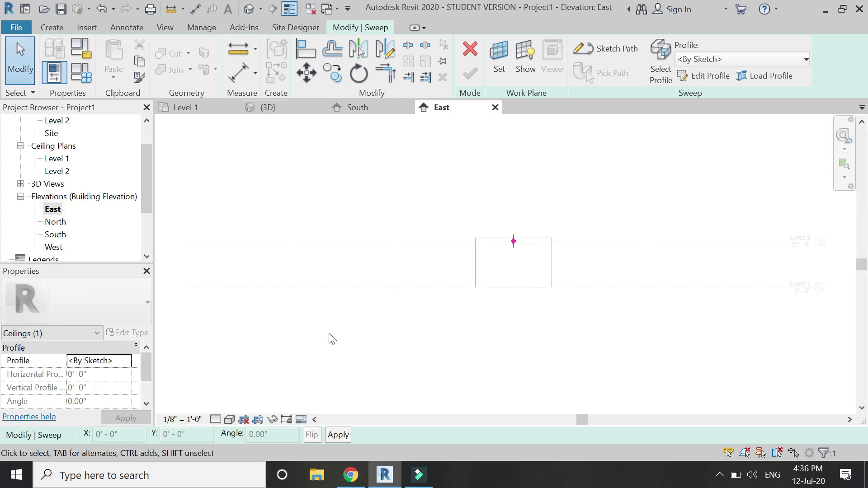
click(229, 419)
click(253, 337)
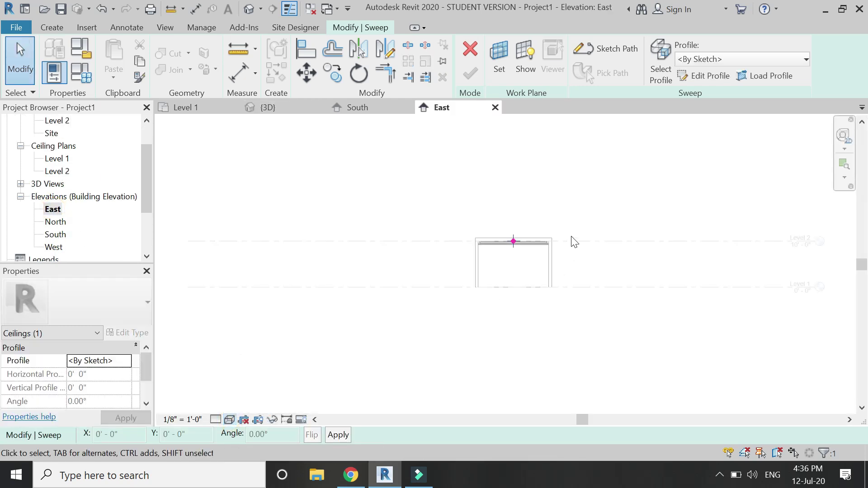
Step: Assign 'beam profile' to the middle sweep and finish it
scroll(469, 241, up, 3)
scroll(469, 241, up, 4)
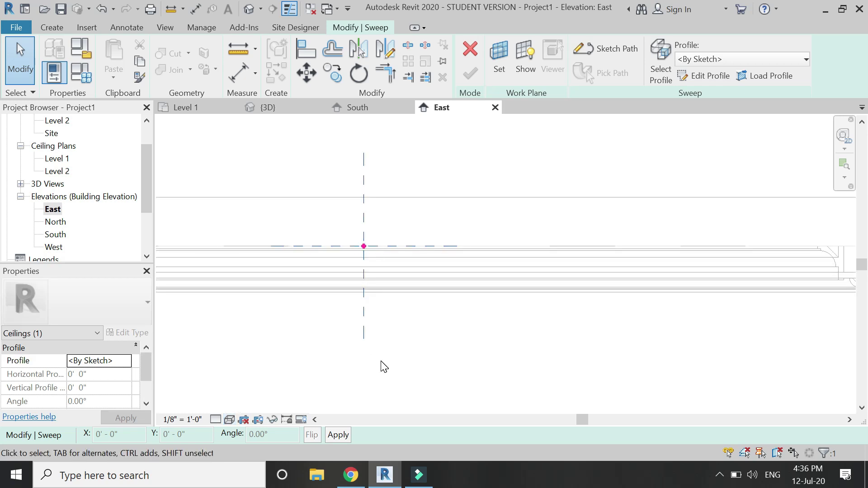
click(704, 61)
click(702, 89)
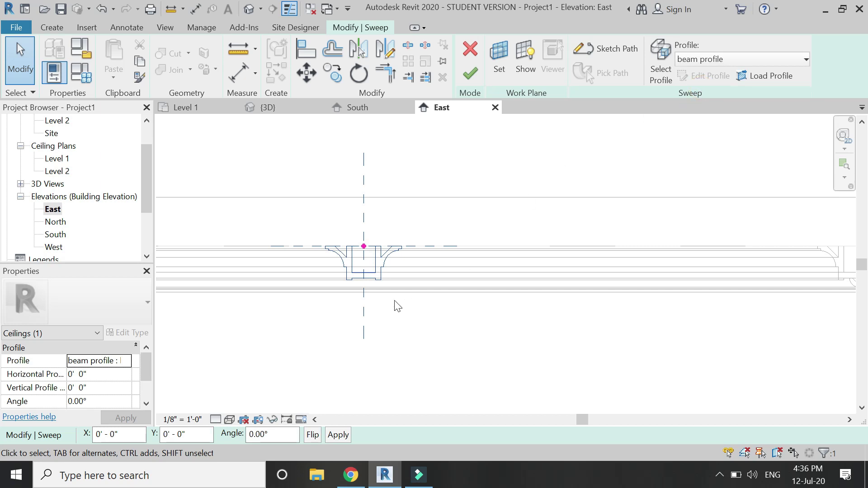
click(470, 75)
click(282, 111)
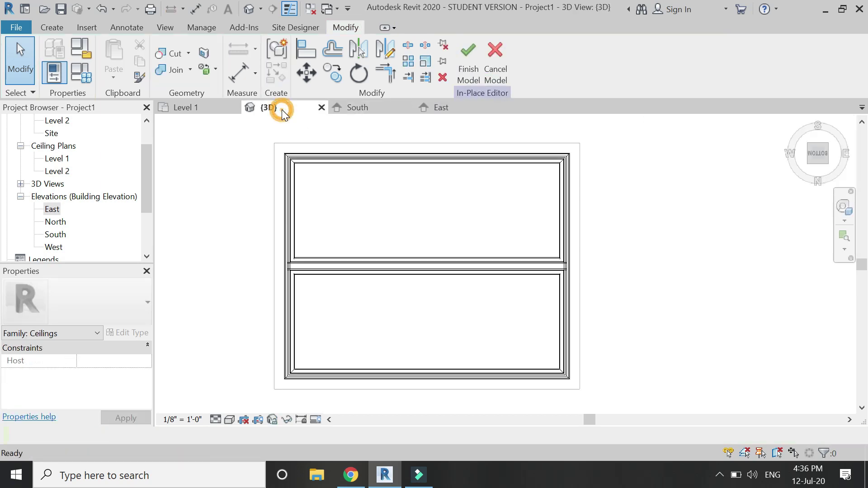
scroll(292, 291, up, 5)
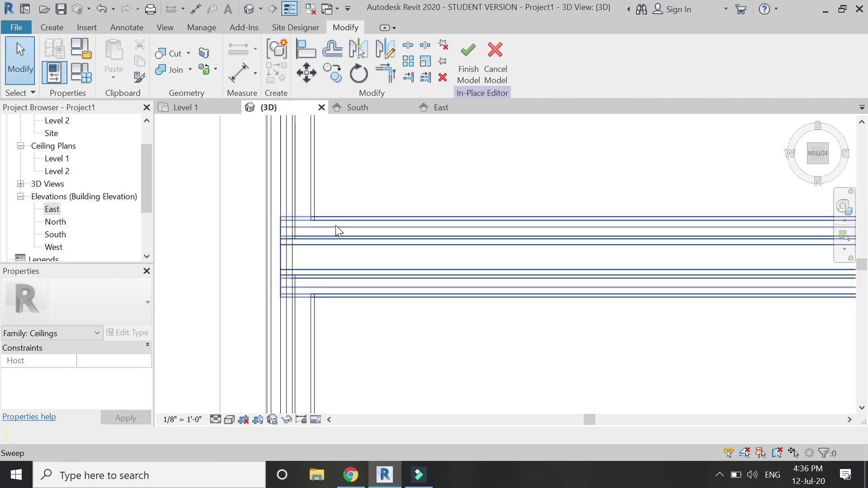
click(337, 221)
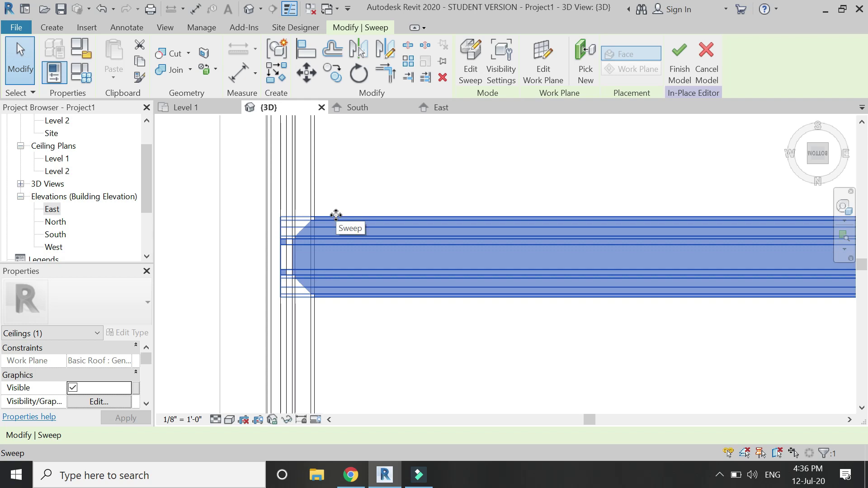
key(Escape)
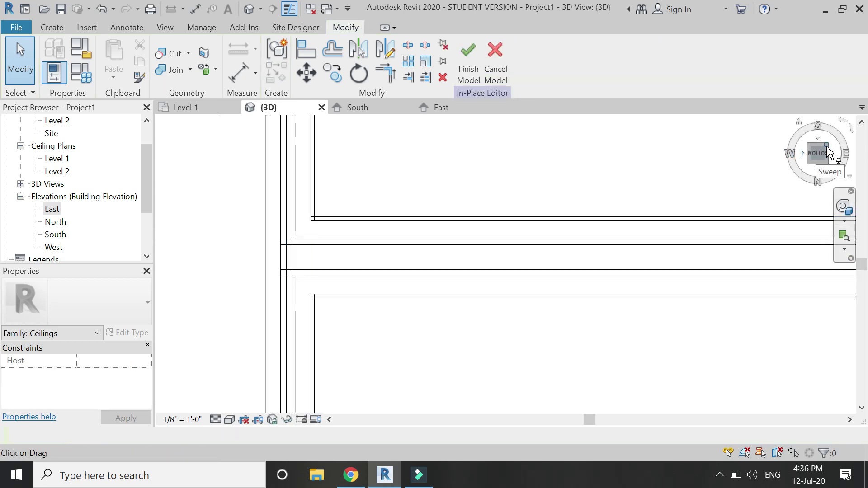
Step: Place a perspective camera in the Level 1 plan, aimed toward the upper left
click(206, 107)
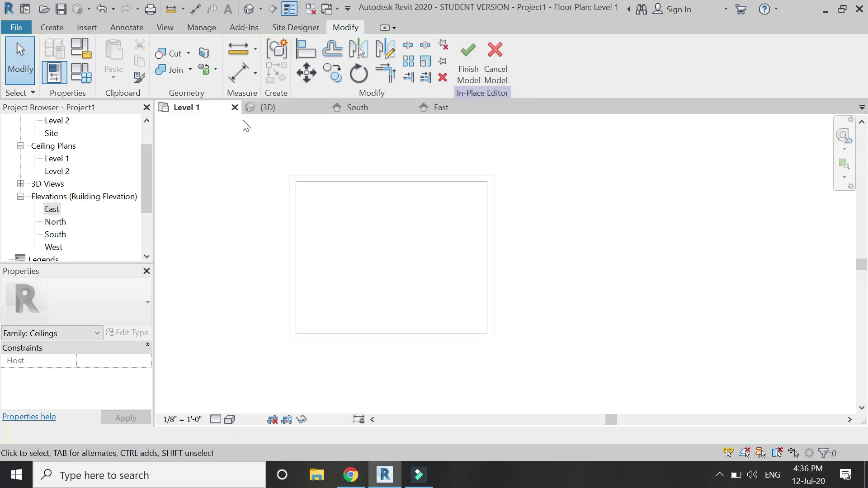
click(159, 28)
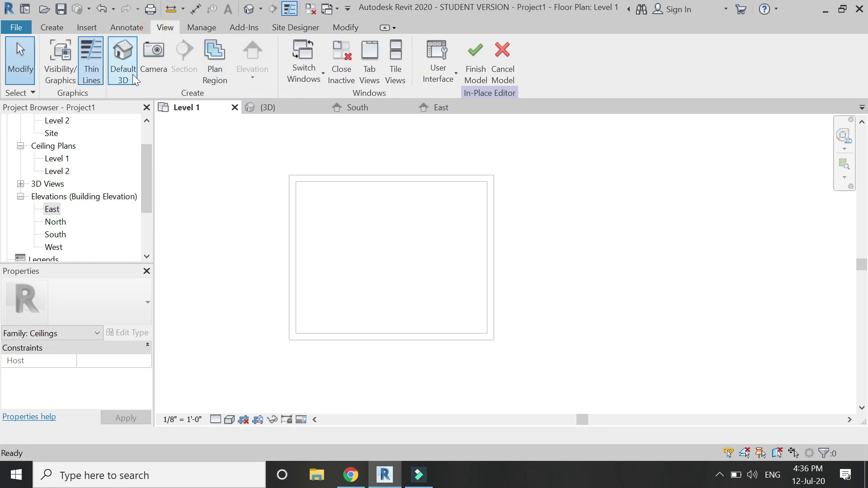
click(122, 63)
click(159, 76)
click(181, 108)
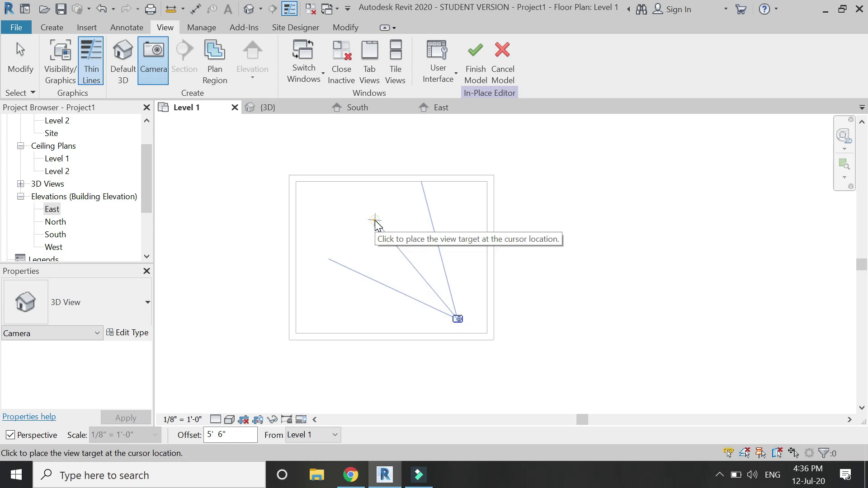
click(377, 228)
Step: Resize the camera view's crop frame: extend bottom, left and top, pull right side in
scroll(380, 232, down, 3)
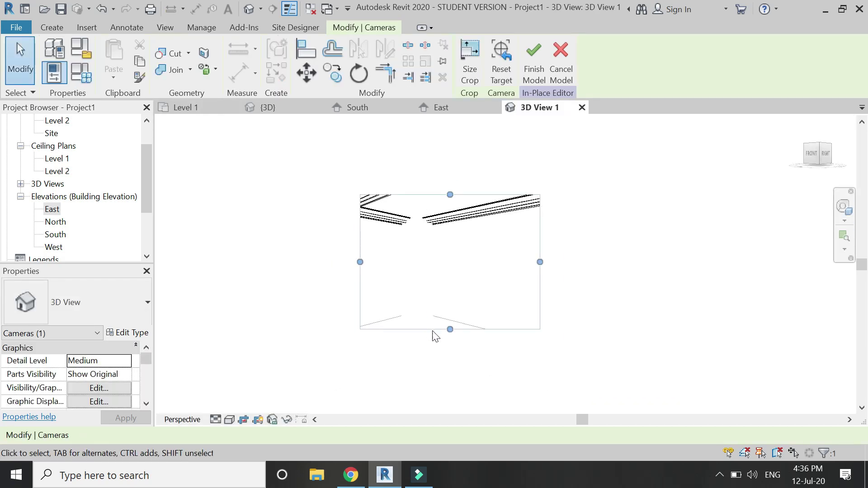
drag(448, 332, 447, 379)
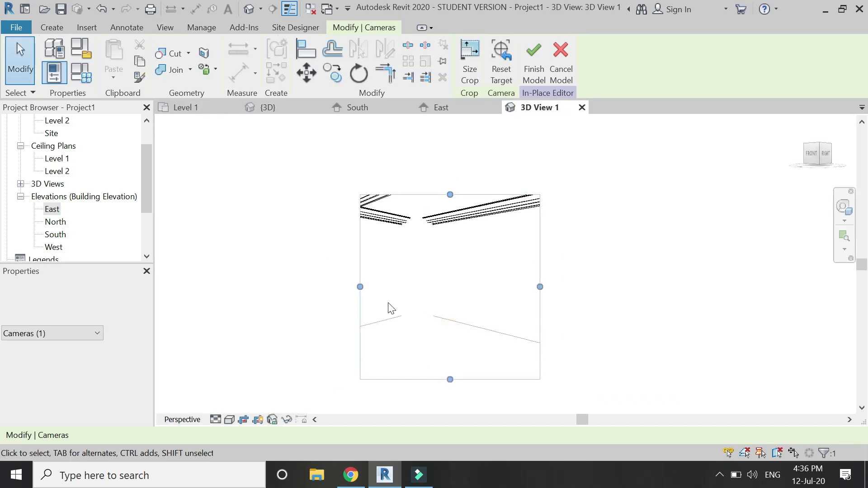
drag(360, 284, 283, 277)
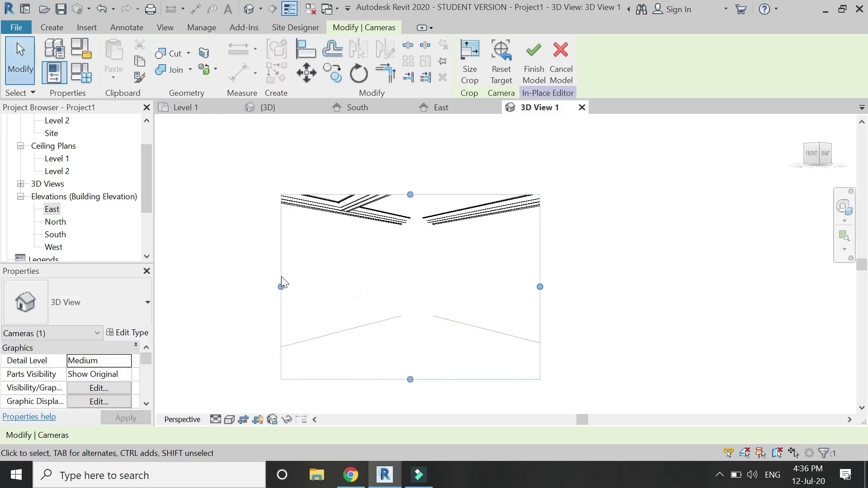
drag(410, 194, 409, 138)
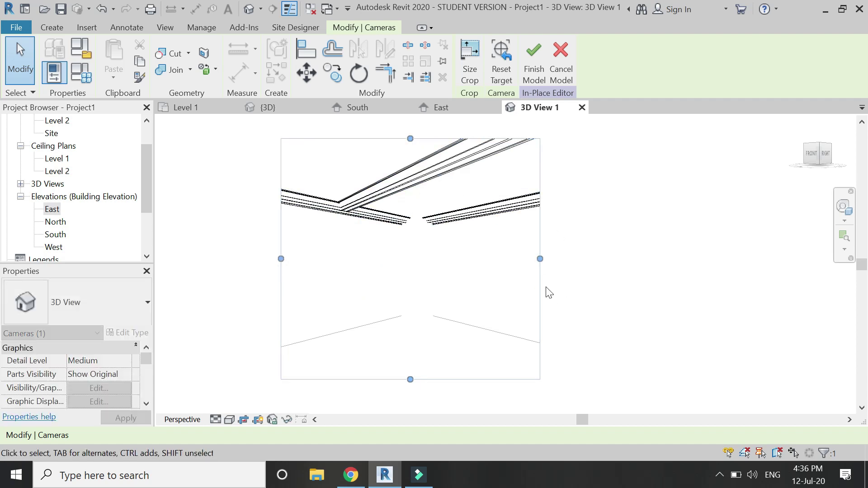
drag(540, 259, 511, 259)
Step: Turn off Far Clip Active for the camera view and return to Level 1
scroll(103, 384, down, 5)
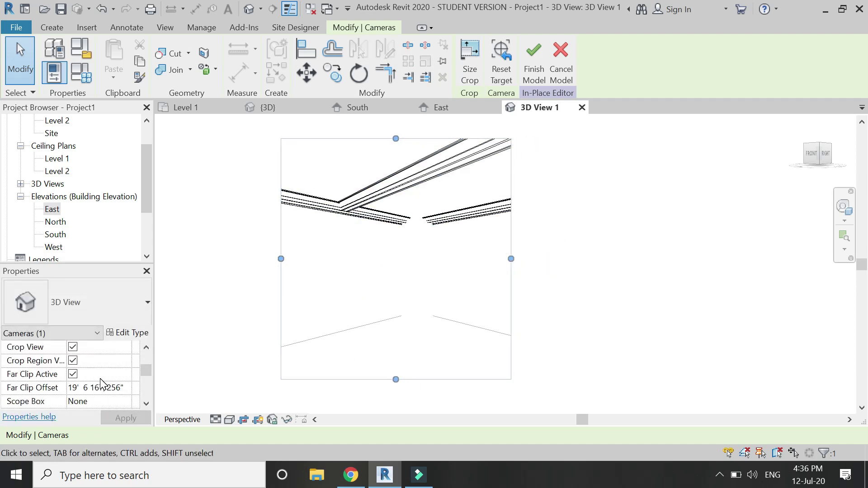
click(72, 374)
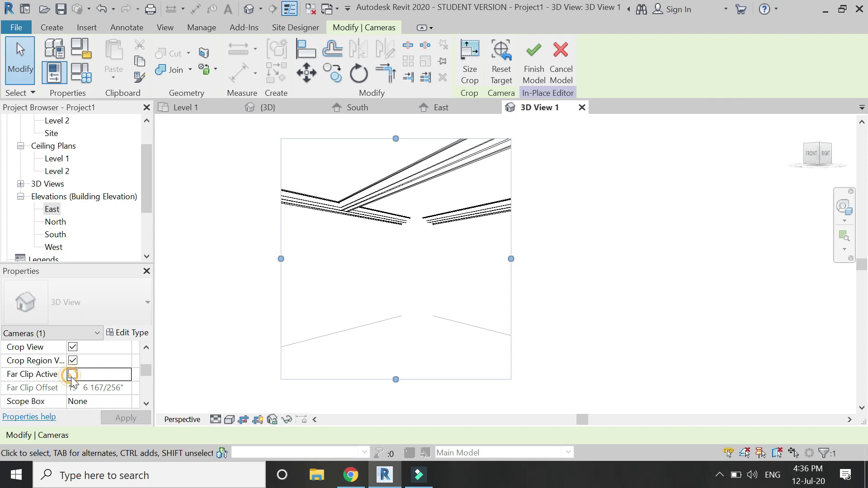
scroll(302, 252, up, 4)
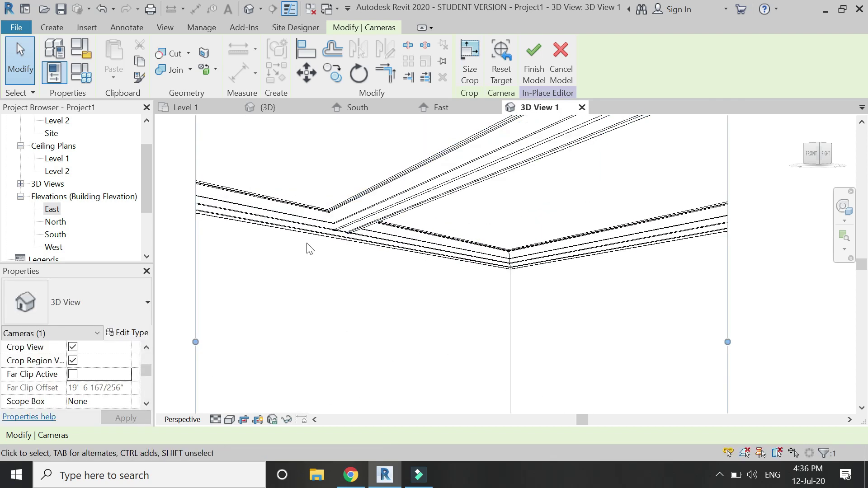
scroll(293, 251, up, 3)
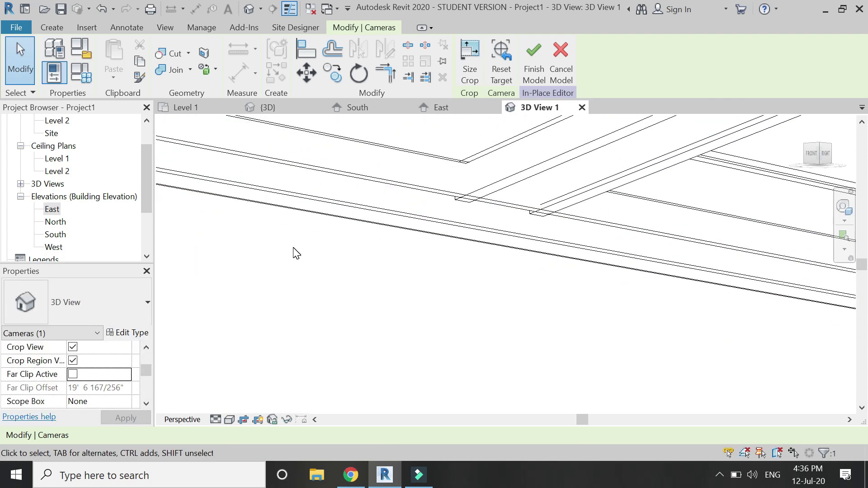
scroll(475, 213, up, 2)
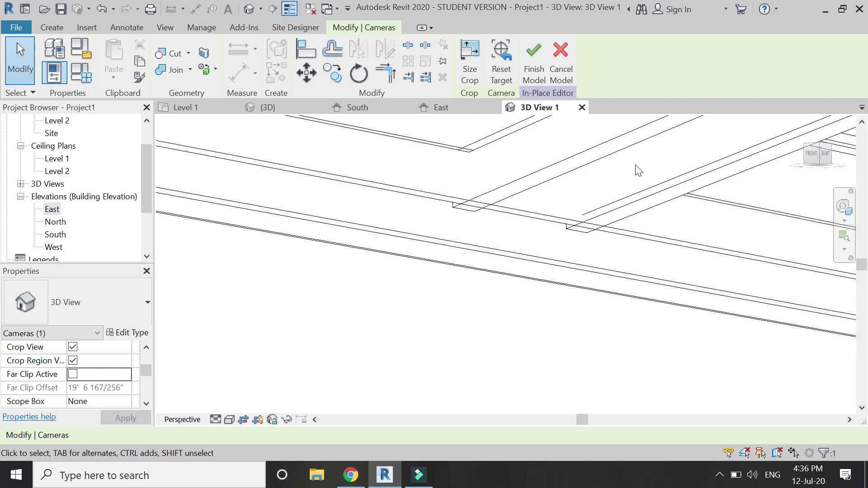
click(194, 109)
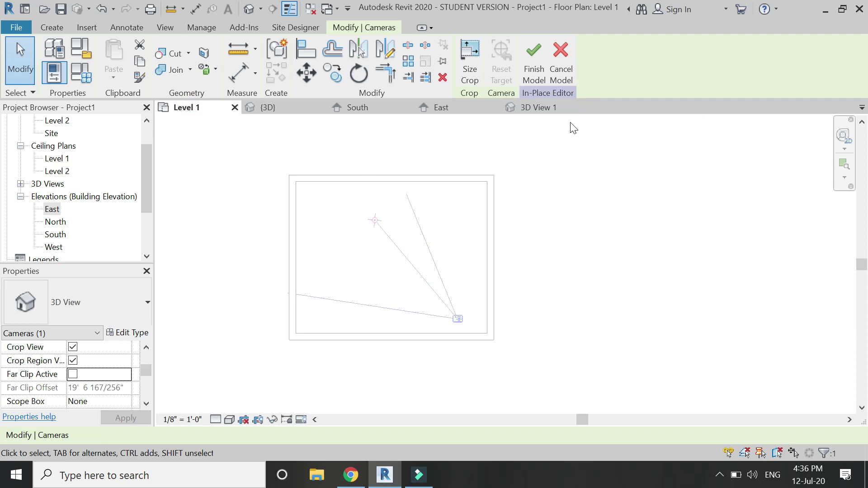
Step: Edit the middle beam sweep's path and shorten its left end slightly
click(267, 108)
double_click(335, 240)
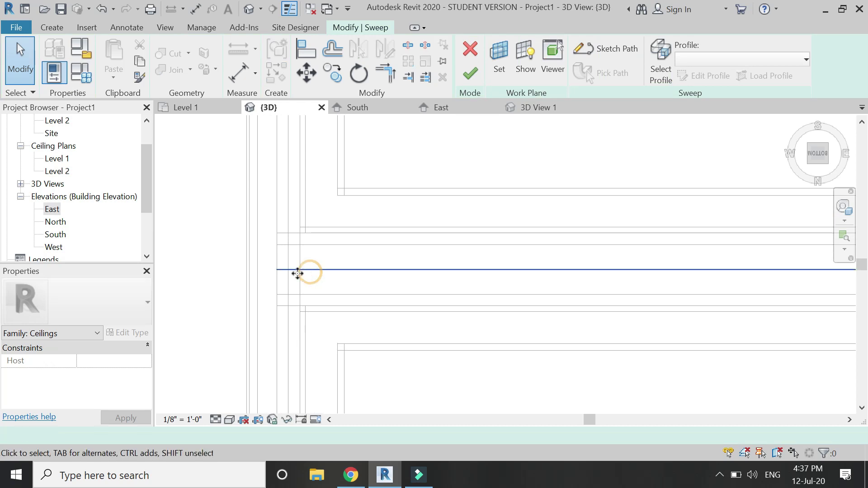
double_click(311, 270)
click(277, 266)
drag(268, 267, 289, 271)
Step: Pull the path's right end back to the inner frame (18' 8 3/4") and finish the sweep
scroll(271, 309, down, 2)
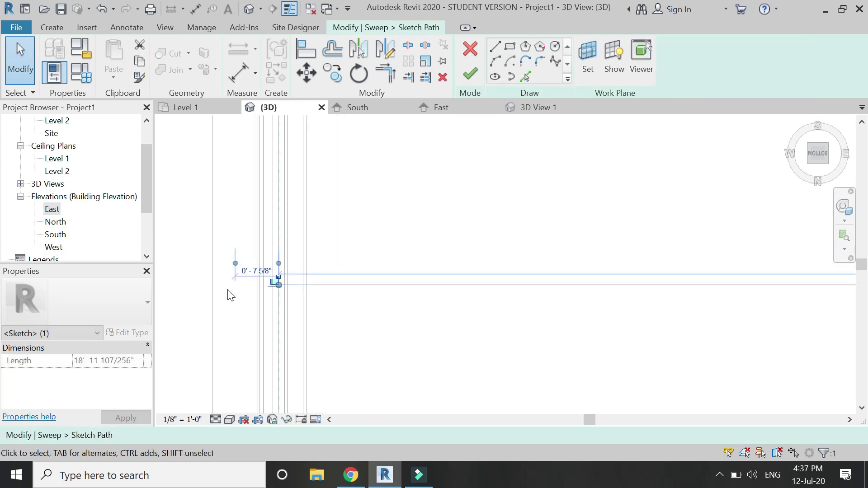
scroll(226, 287, down, 4)
scroll(556, 285, up, 5)
scroll(568, 286, up, 3)
drag(568, 256, 523, 258)
scroll(646, 272, down, 5)
scroll(292, 283, up, 4)
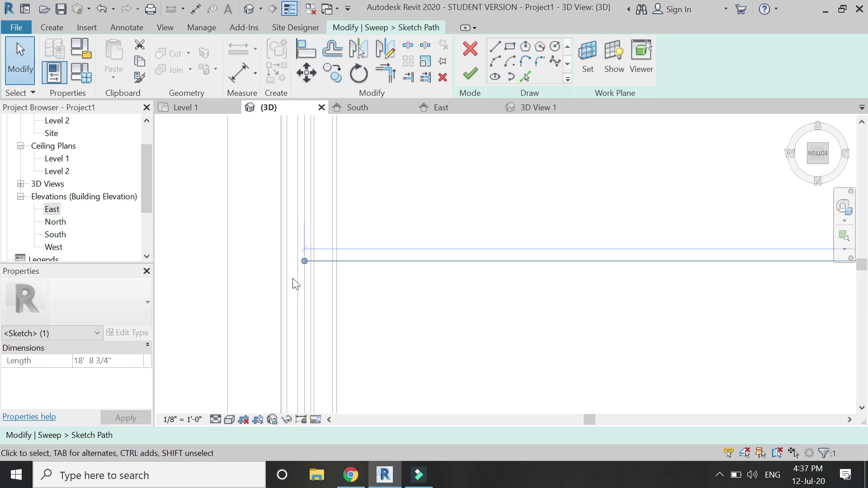
scroll(292, 283, down, 4)
scroll(619, 271, up, 8)
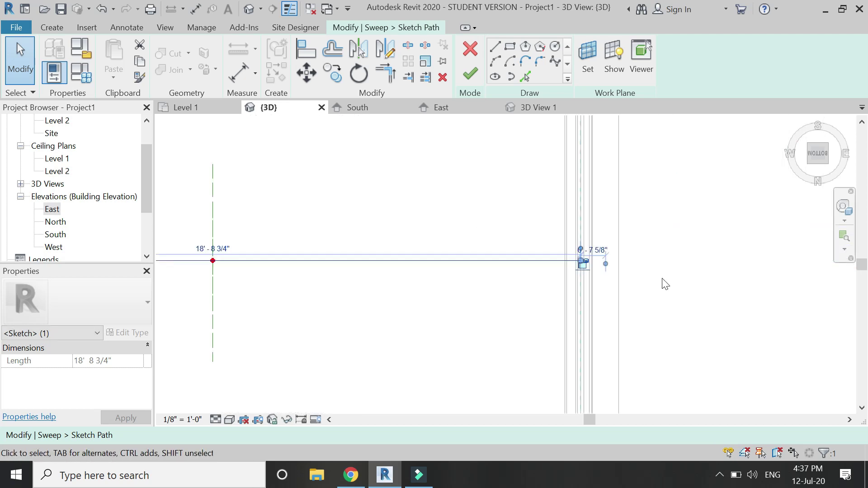
scroll(671, 267, down, 6)
click(468, 77)
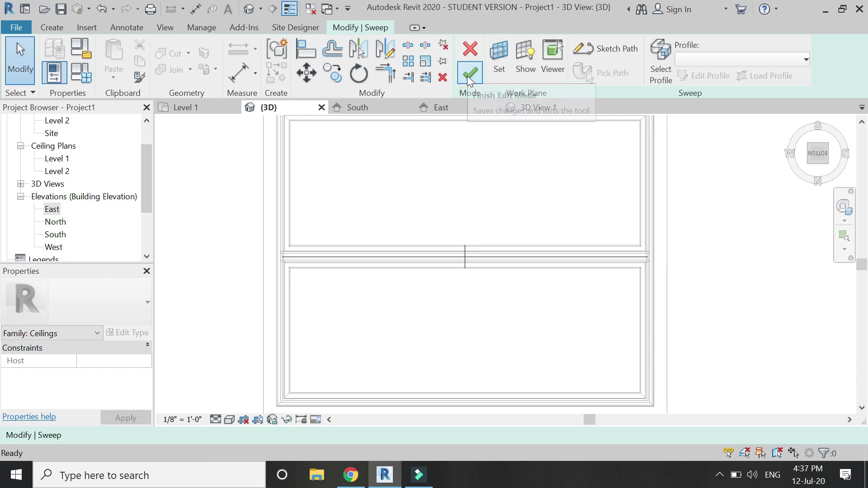
click(467, 75)
Step: In 3D View 1, start Join Geometry with the middle beam as the first piece
scroll(281, 229, up, 5)
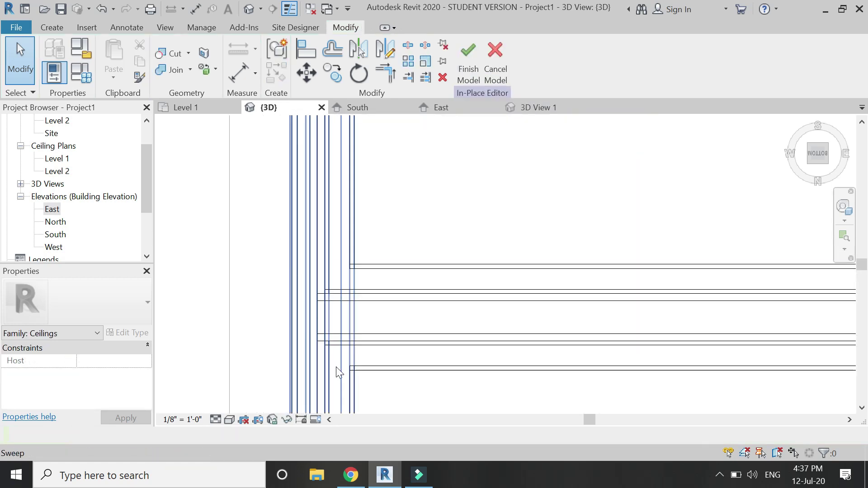
click(520, 107)
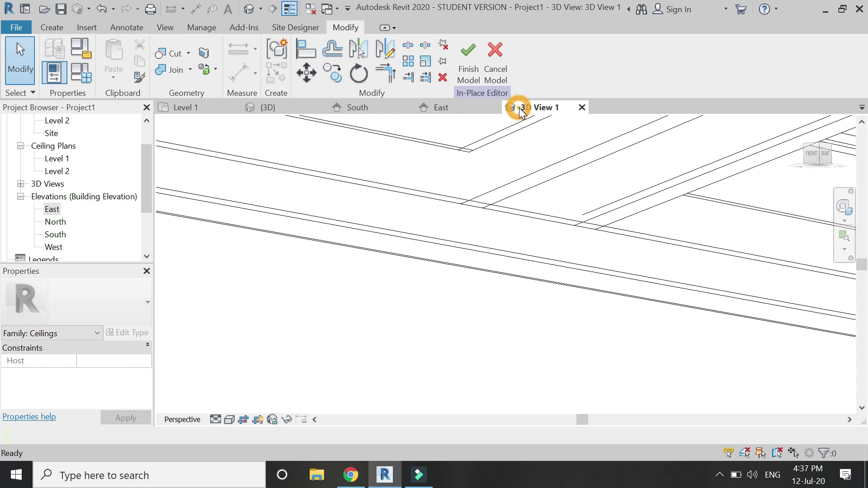
scroll(261, 300, down, 4)
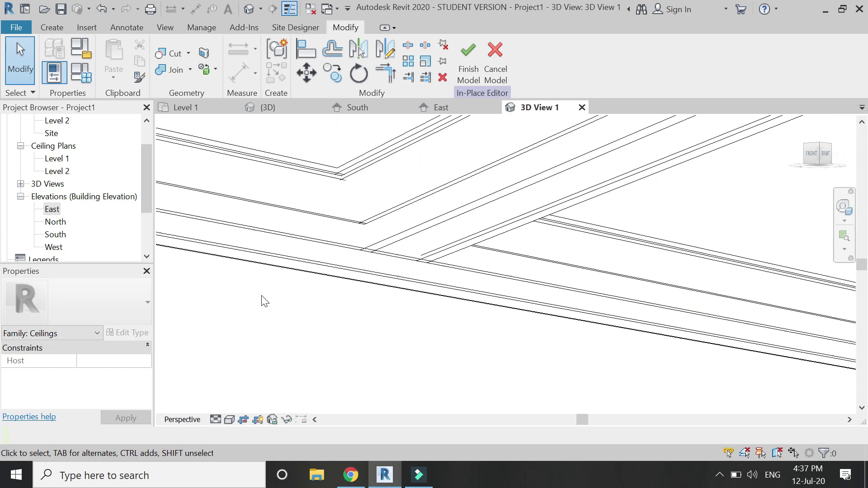
click(169, 72)
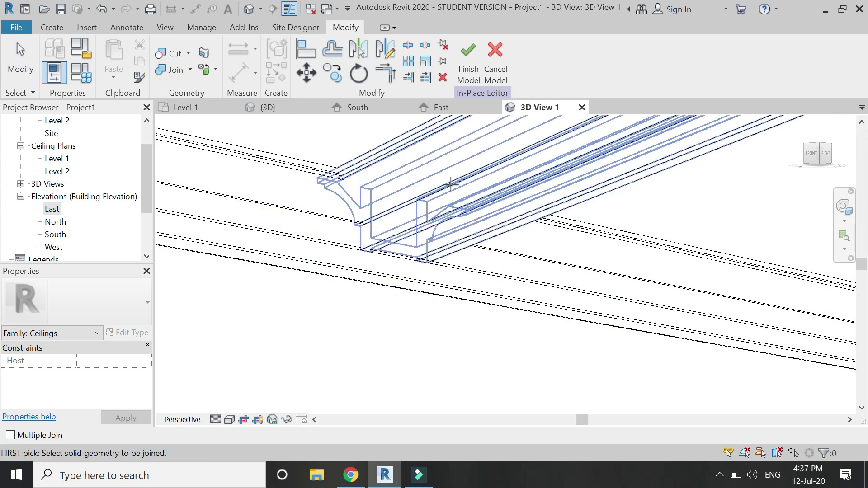
click(454, 187)
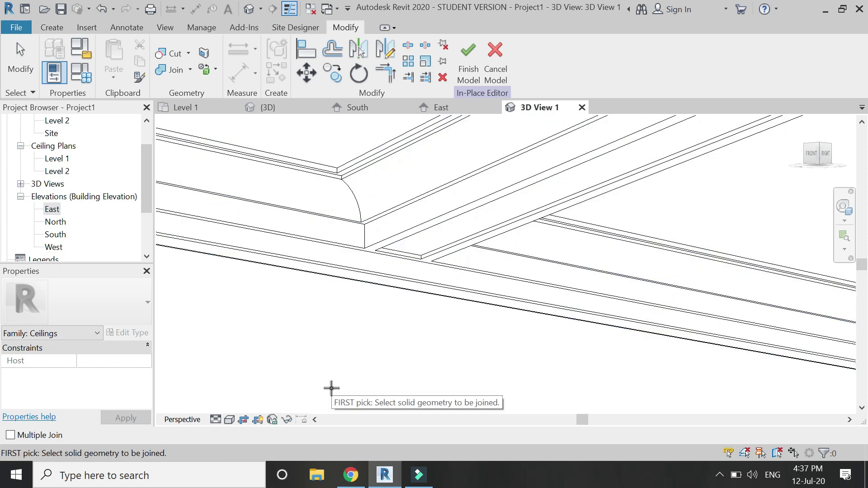
scroll(316, 402, up, 2)
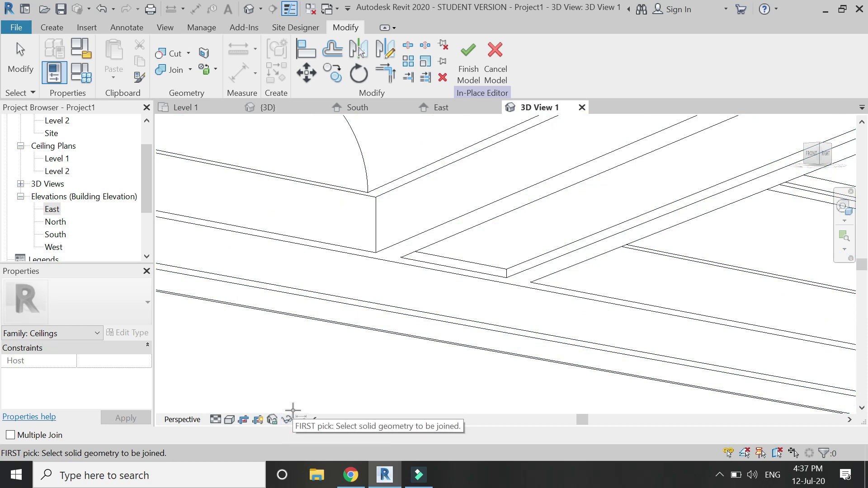
scroll(326, 286, down, 3)
scroll(268, 294, down, 3)
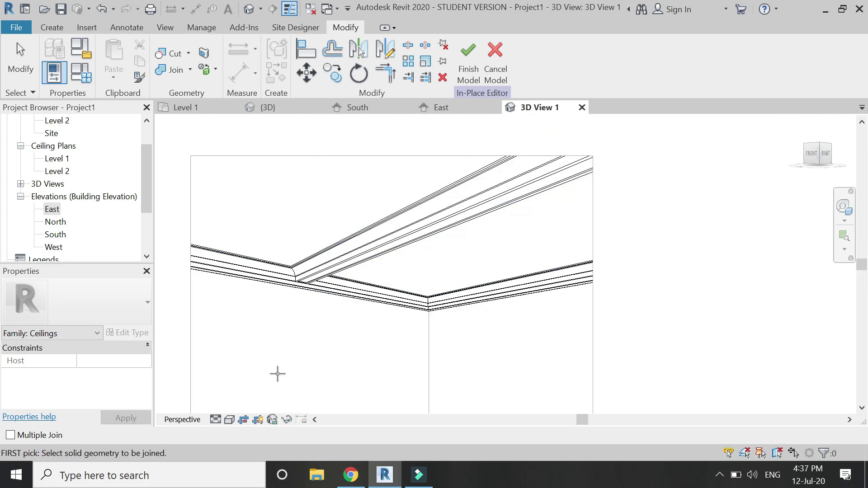
Step: Join the beam's far end to the perimeter frame in the {3D} view
click(271, 108)
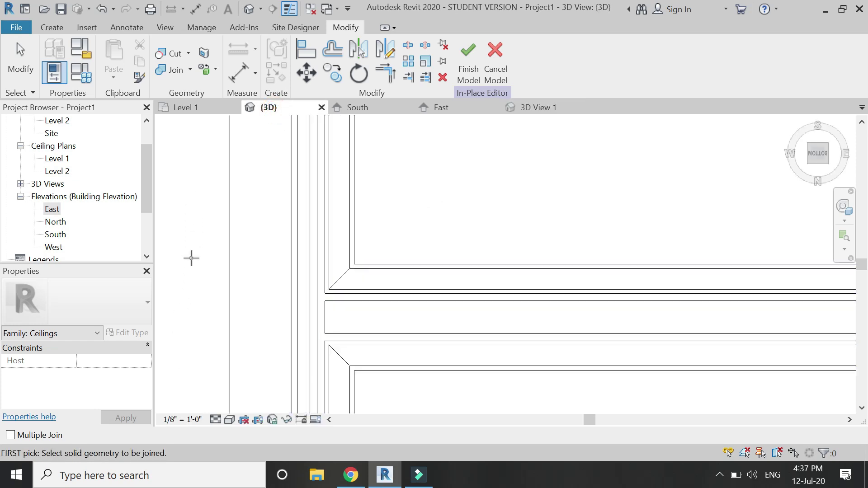
scroll(181, 251, down, 2)
middle_drag(180, 251, 692, 297)
scroll(692, 297, up, 1)
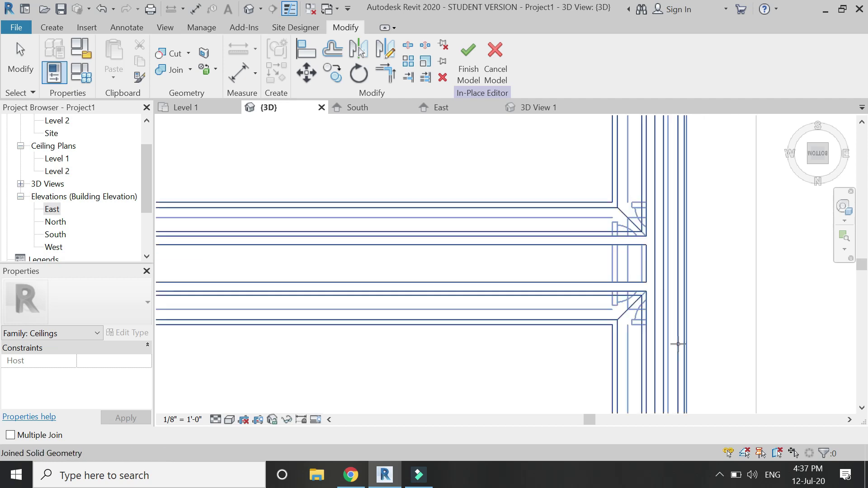
key(Escape)
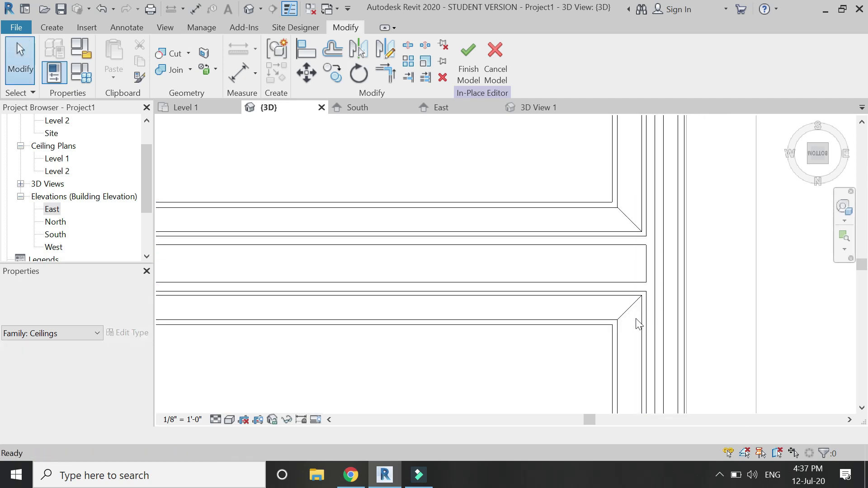
scroll(785, 311, down, 2)
scroll(785, 311, down, 2)
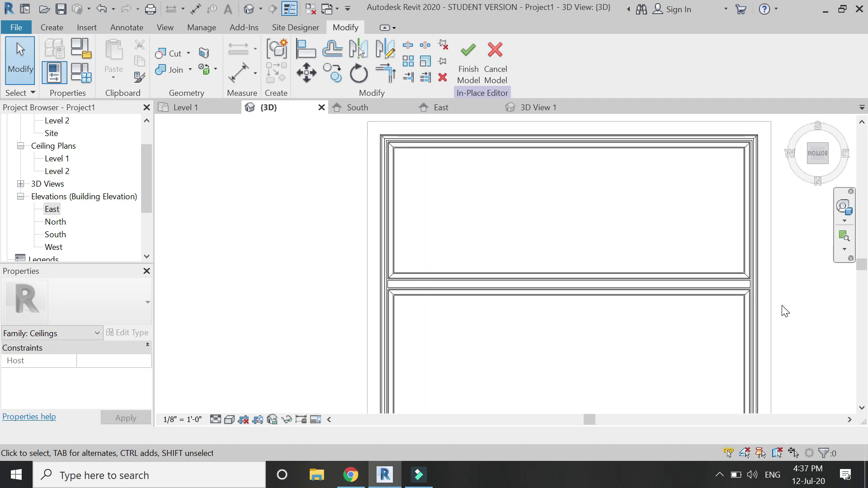
scroll(364, 209, down, 1)
scroll(462, 207, up, 2)
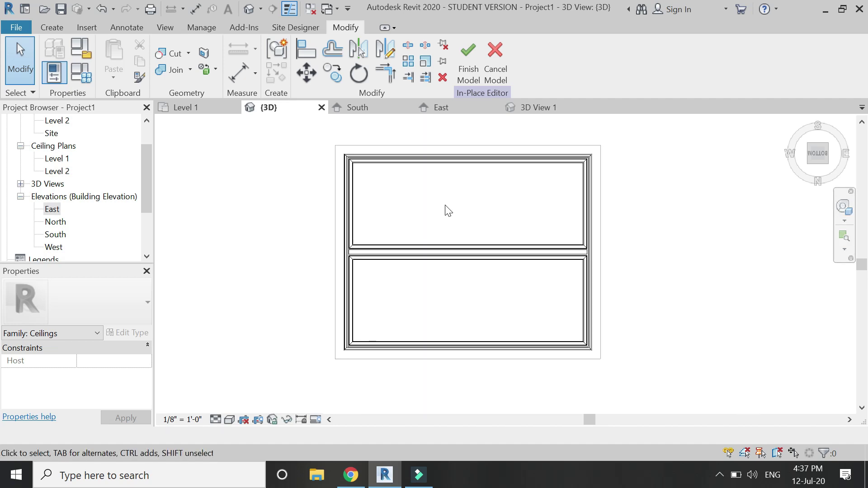
Step: Sketch a new sweep path as a vertical line from the frame's top edge to bottom edge
click(59, 29)
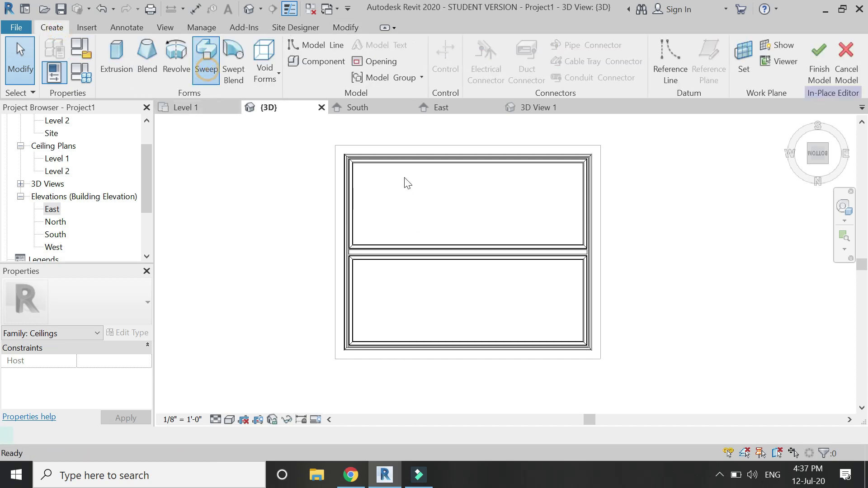
click(589, 52)
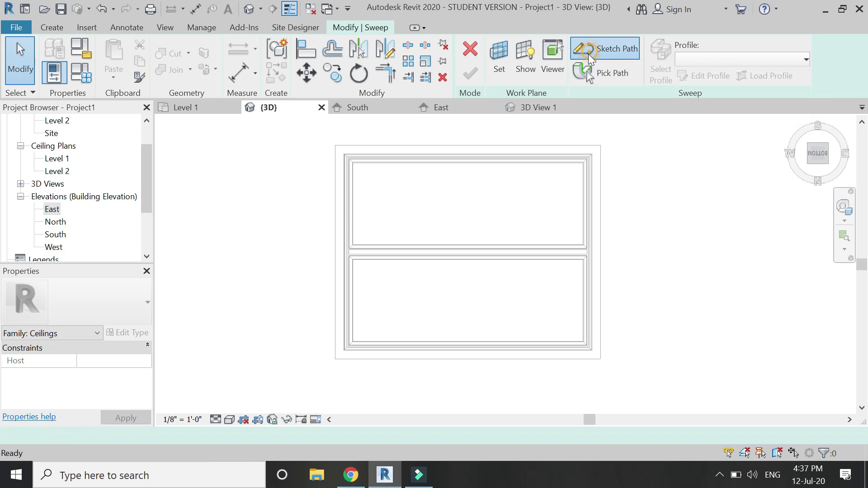
scroll(417, 150, up, 3)
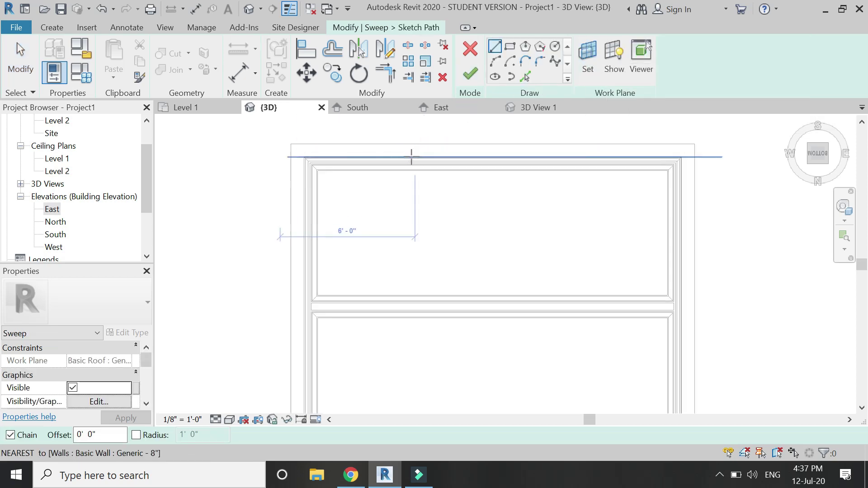
scroll(289, 362, up, 2)
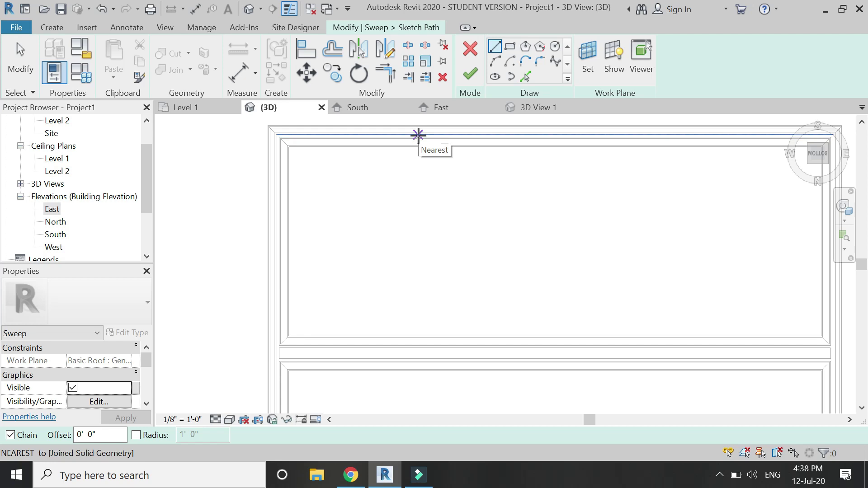
scroll(418, 135, up, 2)
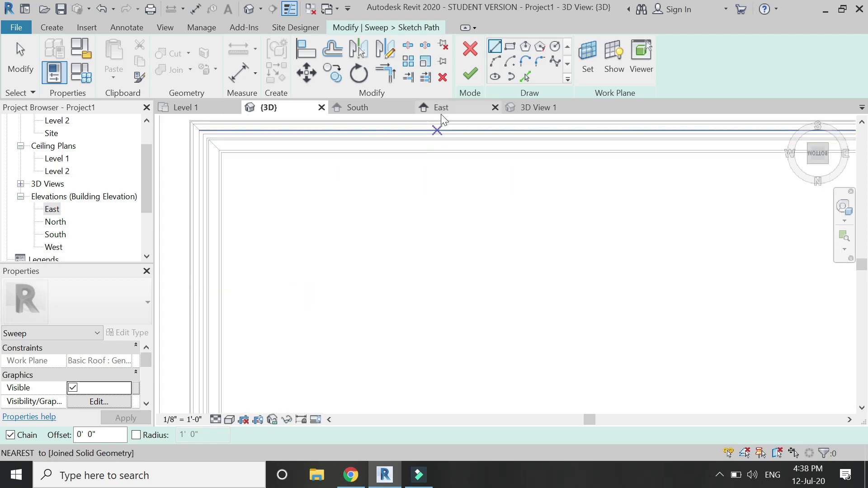
click(433, 135)
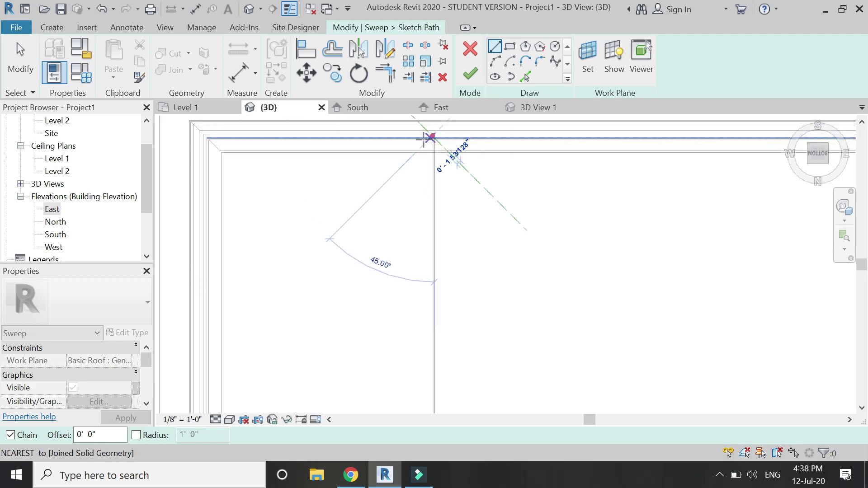
scroll(428, 135, down, 3)
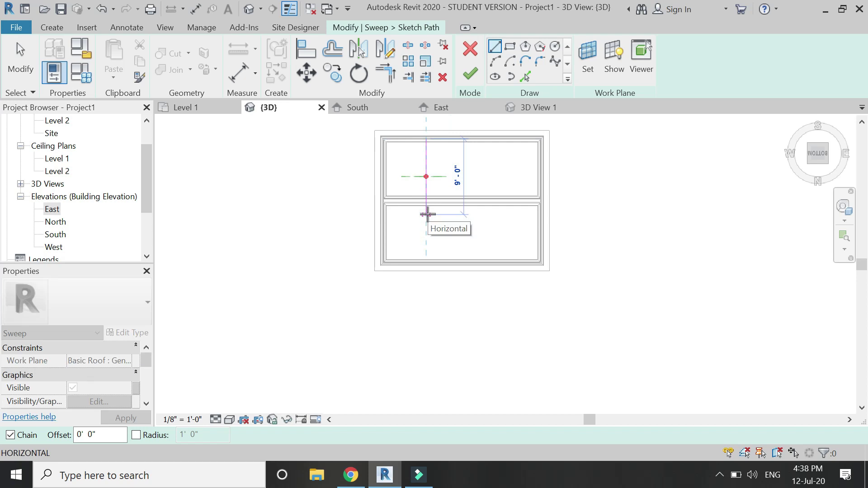
scroll(425, 246, up, 4)
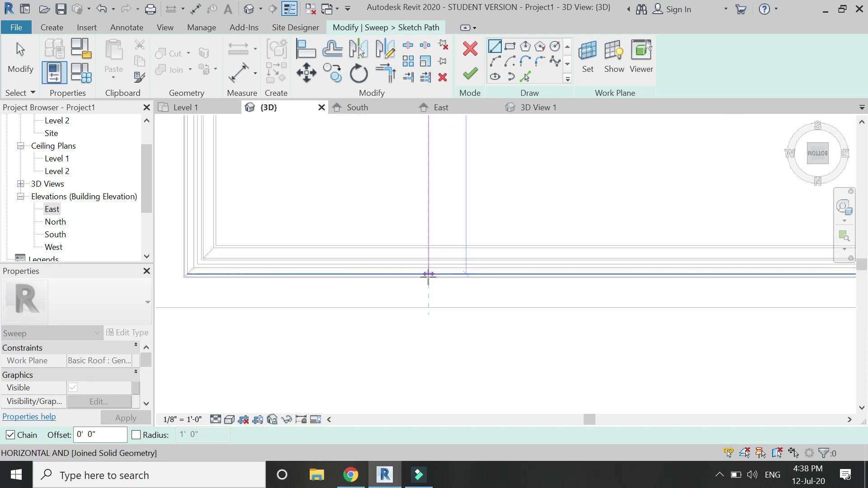
click(428, 242)
key(Escape)
scroll(405, 316, down, 3)
scroll(406, 322, down, 4)
key(Escape)
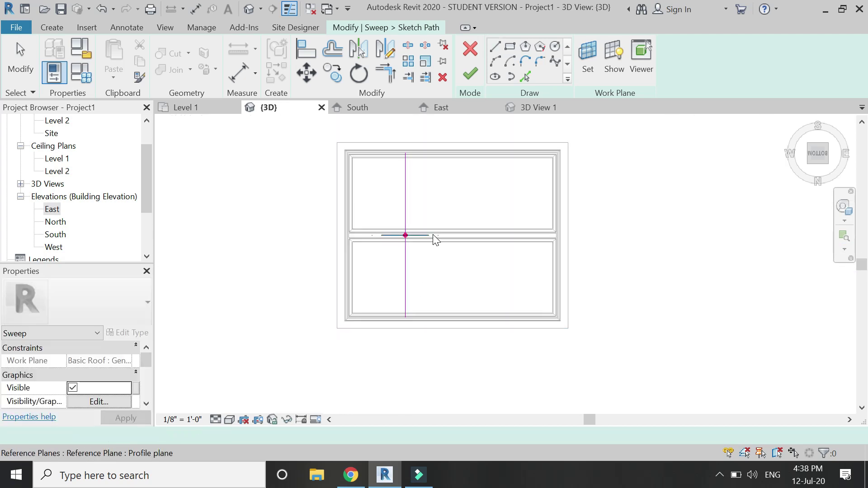
click(470, 73)
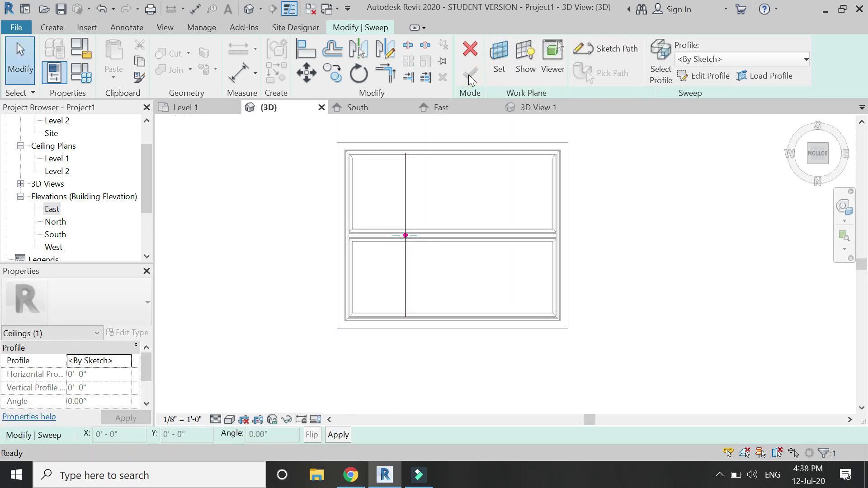
Step: In South elevation assign 'beam profile' to the vertical sweep and finish it
click(373, 107)
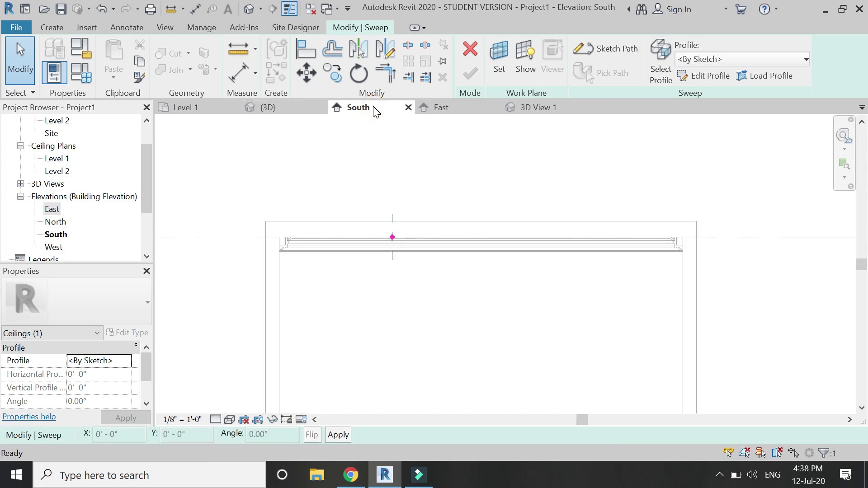
click(712, 61)
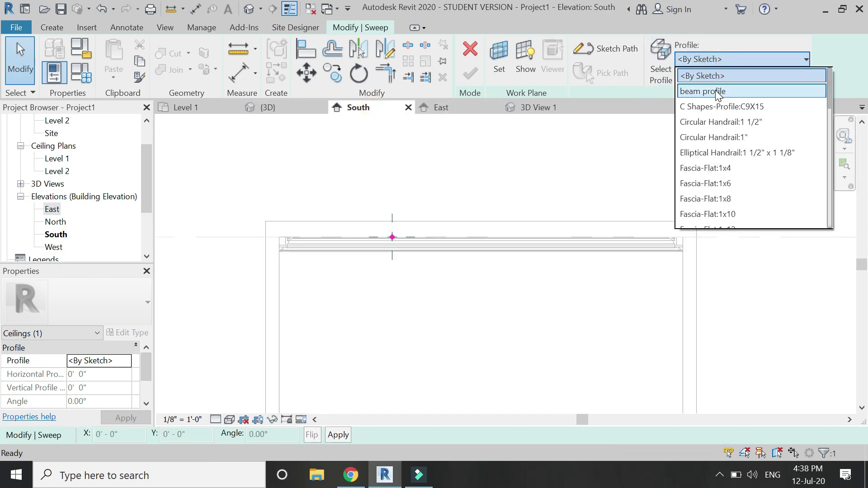
click(719, 89)
click(467, 77)
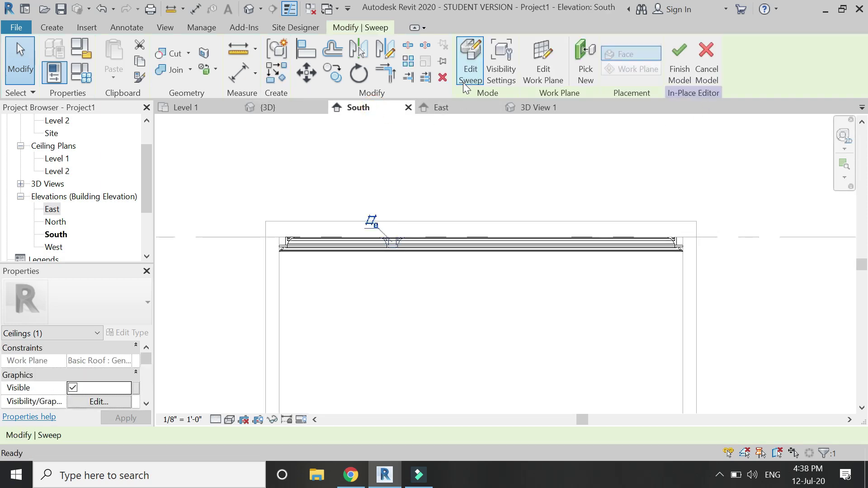
click(298, 109)
scroll(400, 200, up, 2)
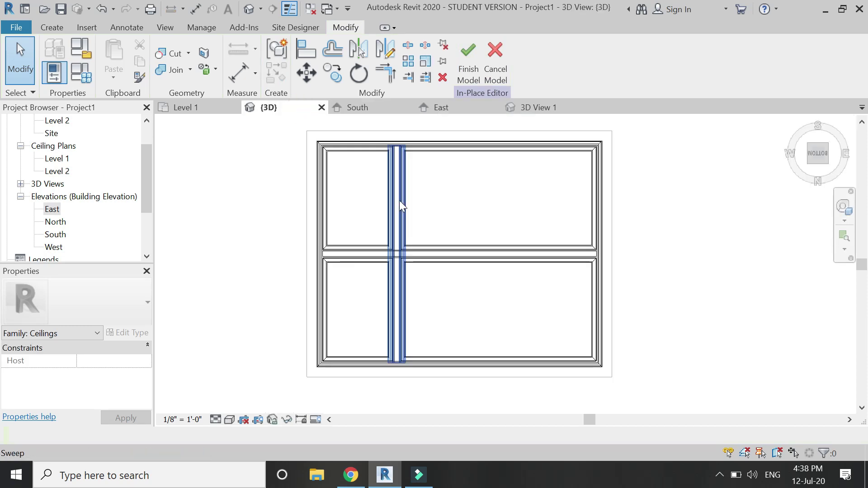
Step: Mirror a copy of the vertical beam across a vertical axis at the ceiling centre
click(399, 200)
click(383, 51)
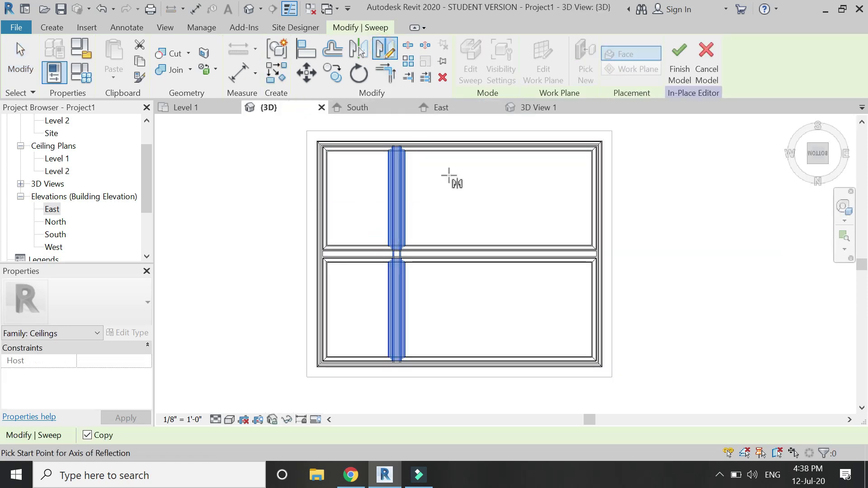
click(460, 132)
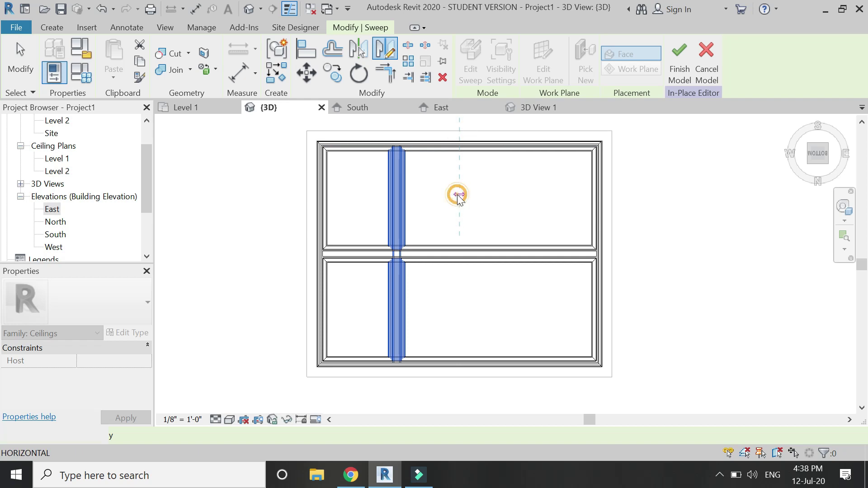
click(458, 196)
key(Escape)
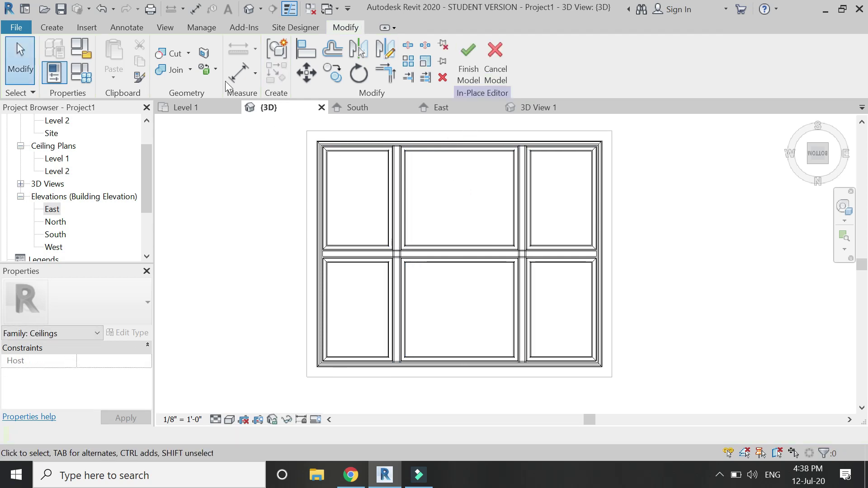
click(176, 68)
scroll(407, 244, up, 5)
click(416, 239)
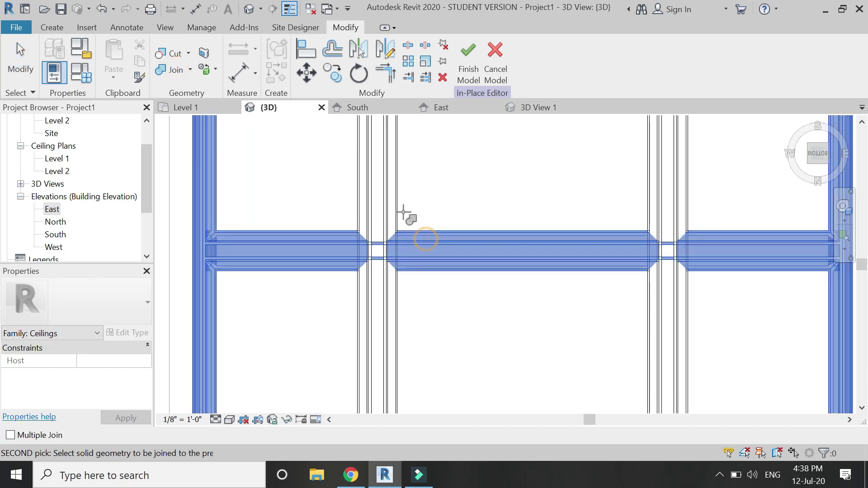
click(396, 203)
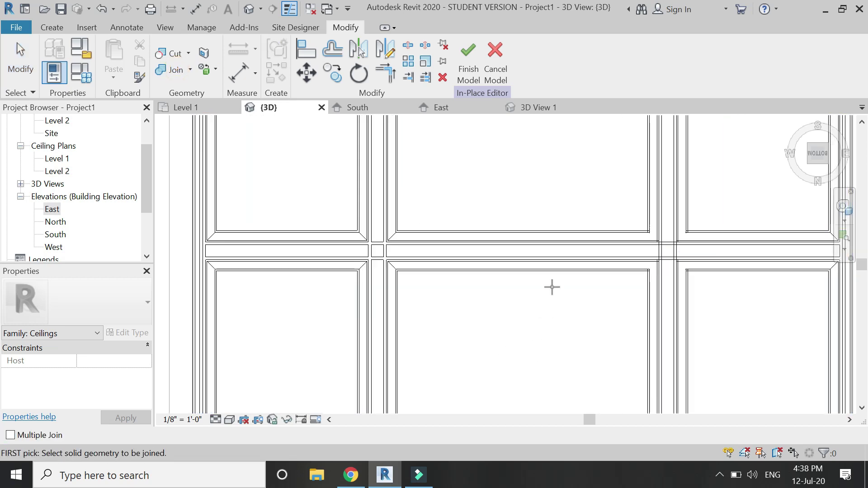
click(559, 259)
click(508, 292)
key(Escape)
scroll(678, 267, up, 3)
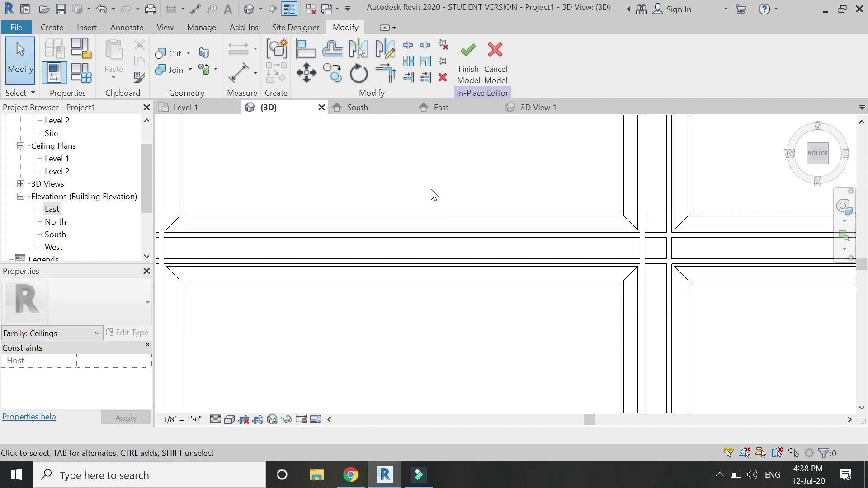
scroll(432, 195, down, 2)
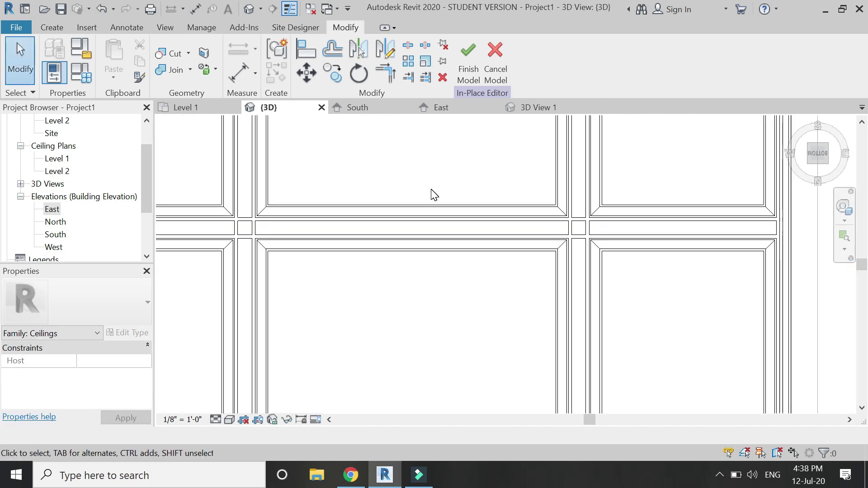
scroll(404, 324, down, 3)
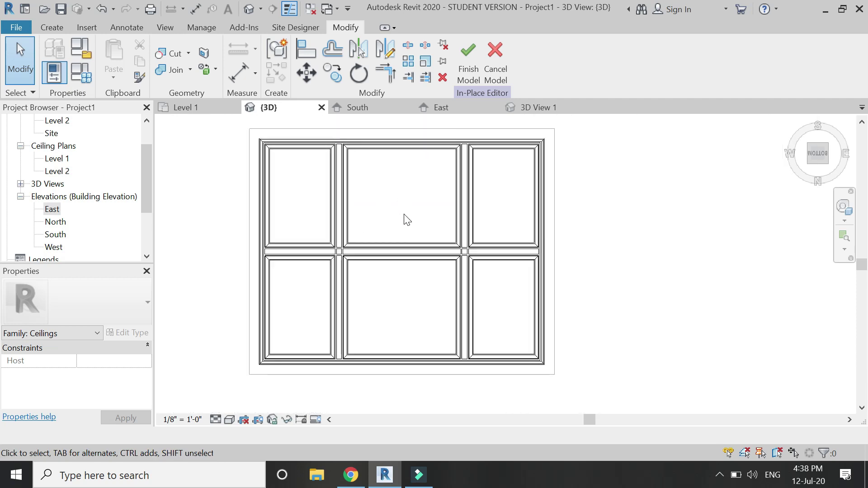
scroll(367, 211, up, 1)
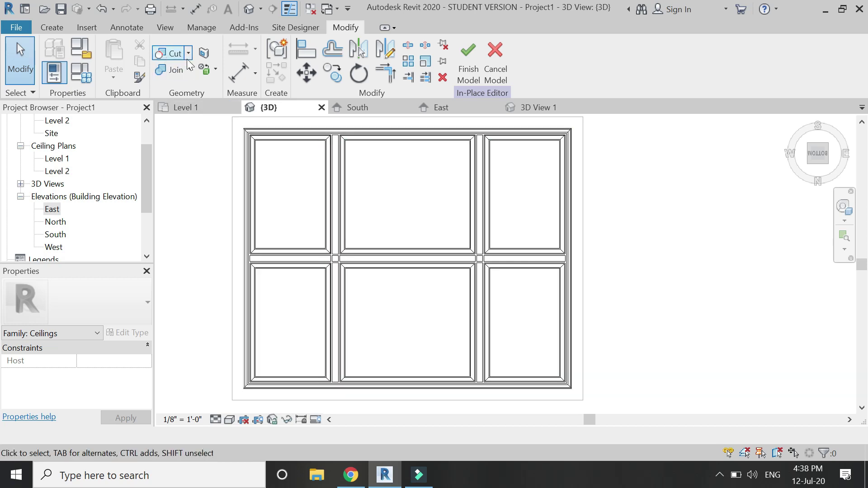
Step: Sketch a new sweep path across the upper ceiling from the left wall to the right wall
click(58, 26)
click(202, 82)
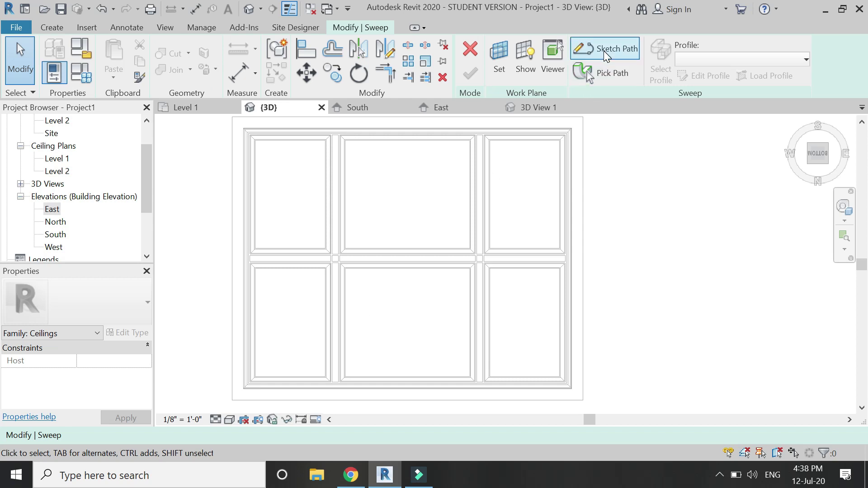
click(604, 51)
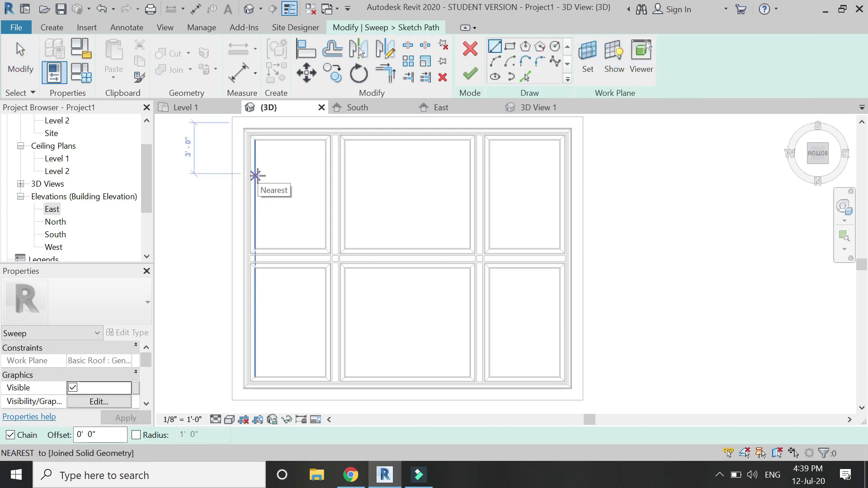
scroll(255, 177, up, 5)
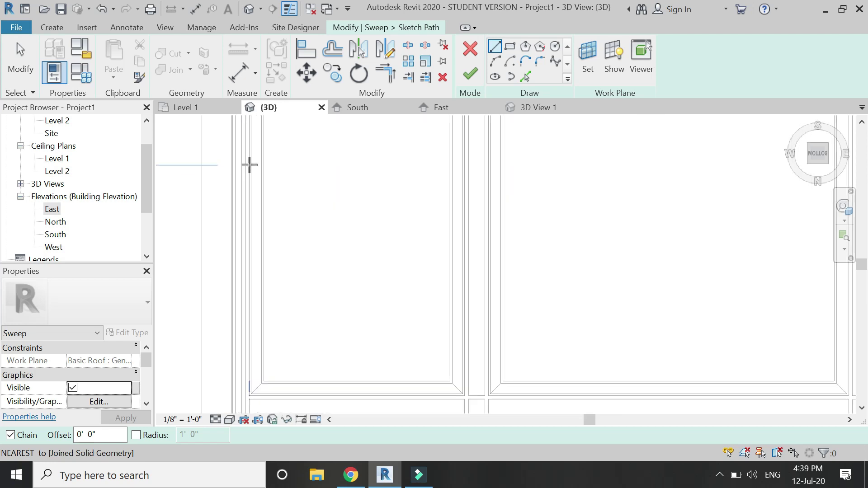
click(247, 173)
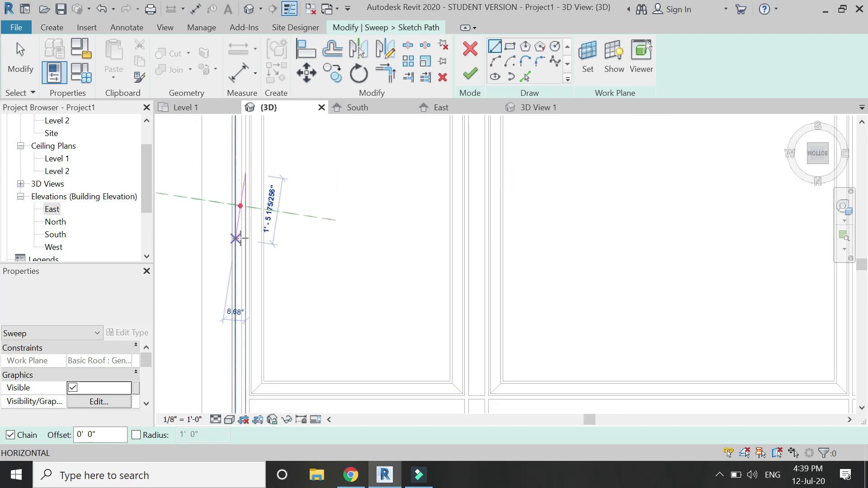
scroll(333, 188, down, 3)
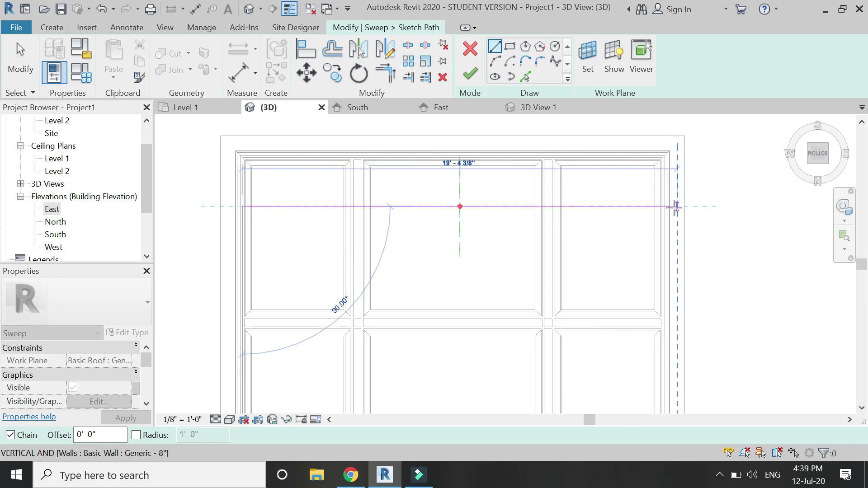
scroll(674, 207, up, 5)
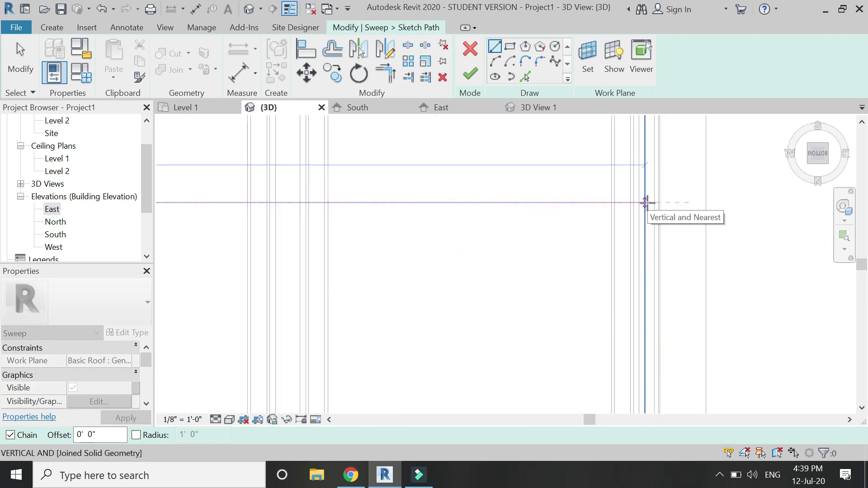
click(674, 203)
key(Escape)
key(Escape)
scroll(674, 203, down, 5)
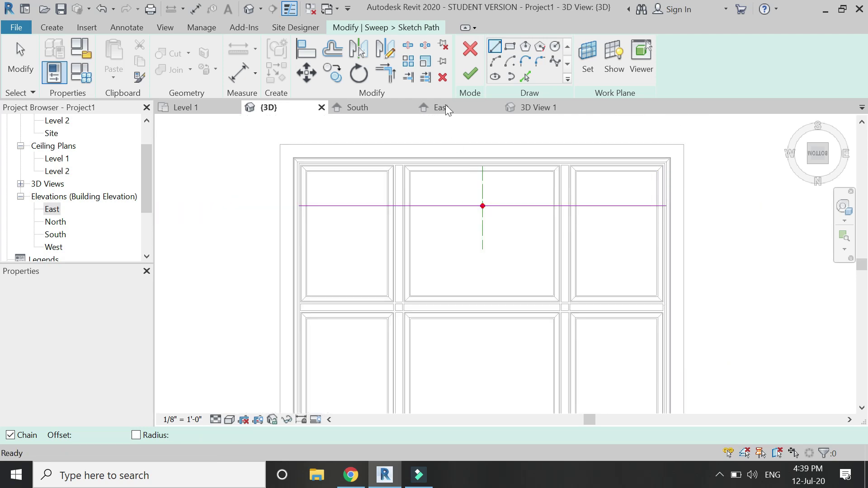
click(465, 74)
Step: In the East elevation, choose 'beam profile' for the new sweep
click(475, 107)
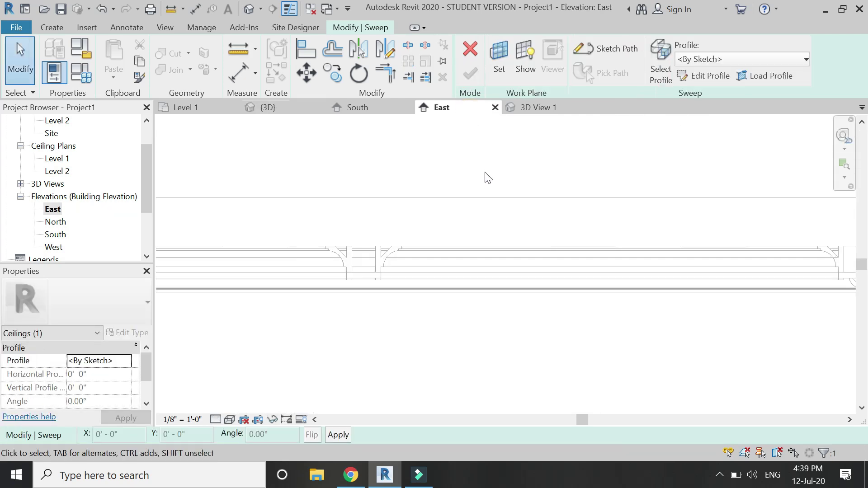
scroll(389, 234, down, 2)
scroll(316, 237, up, 4)
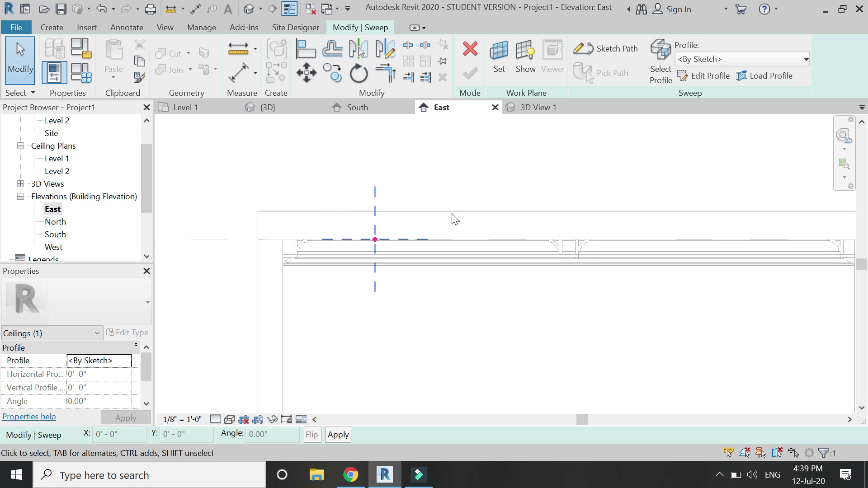
click(698, 60)
click(701, 89)
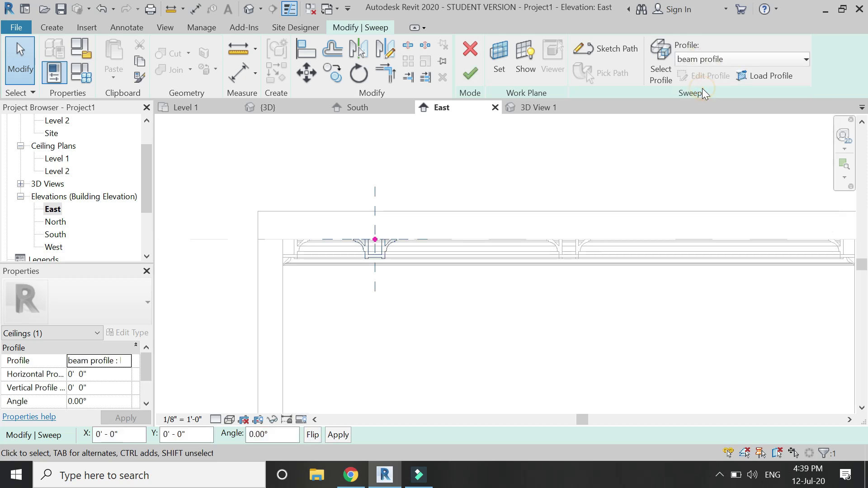
Step: Finish the upper beam and mirror a copy across the wall midpoints to the lower side
click(469, 74)
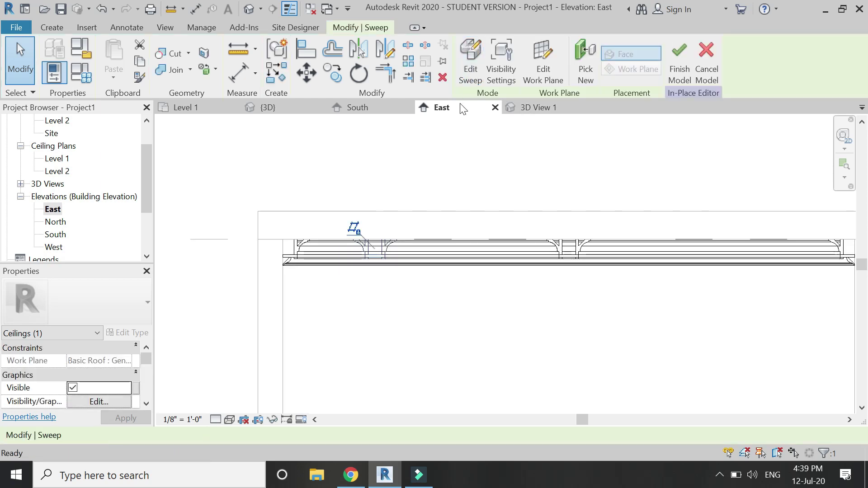
click(292, 109)
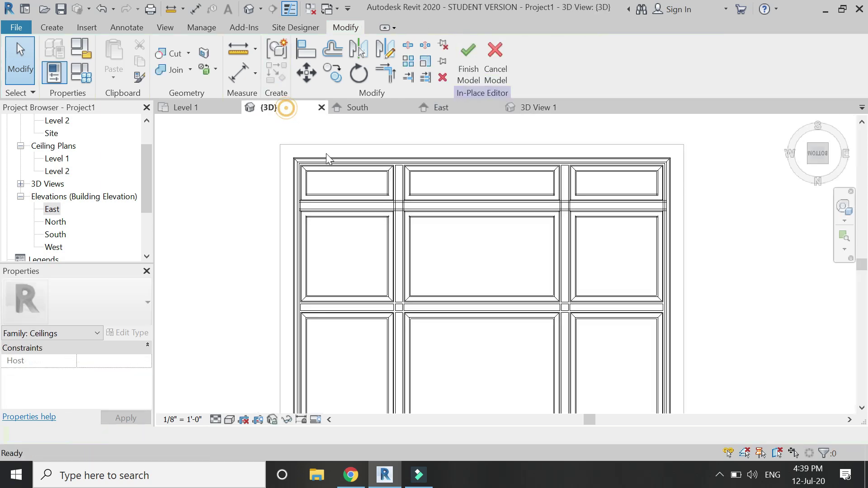
click(473, 206)
scroll(431, 181, down, 2)
scroll(306, 272, up, 1)
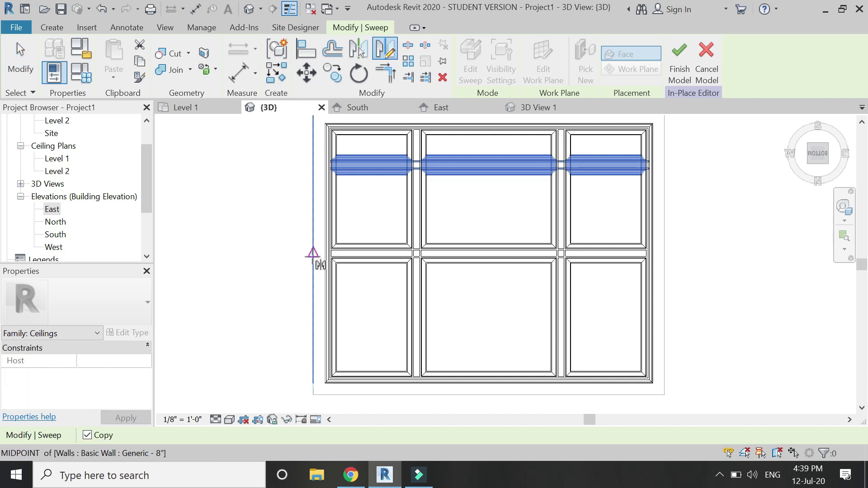
click(313, 253)
click(682, 252)
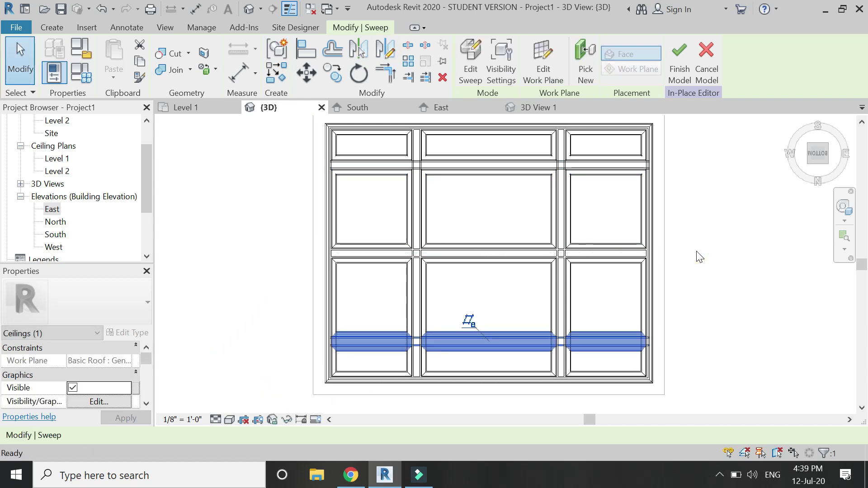
click(209, 296)
Step: Join the ceiling frame with the top beam and with the bottom beam
click(176, 69)
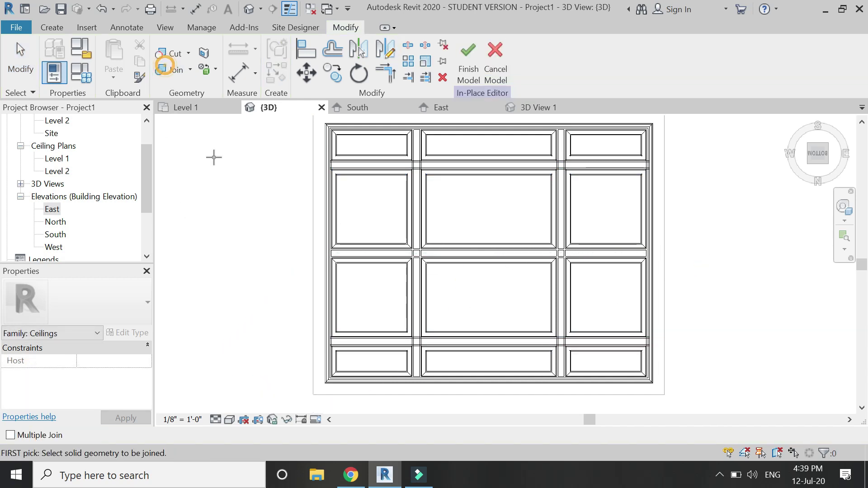
click(413, 194)
click(377, 168)
click(429, 296)
click(361, 347)
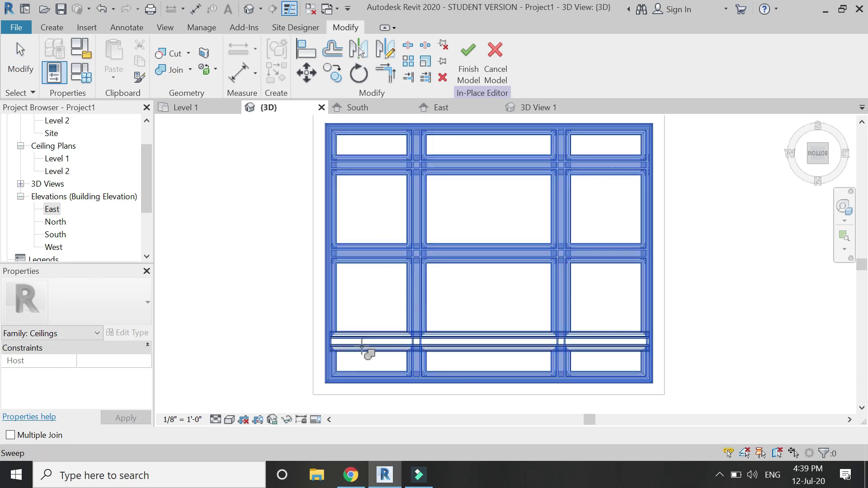
click(560, 373)
key(Escape)
key(Escape)
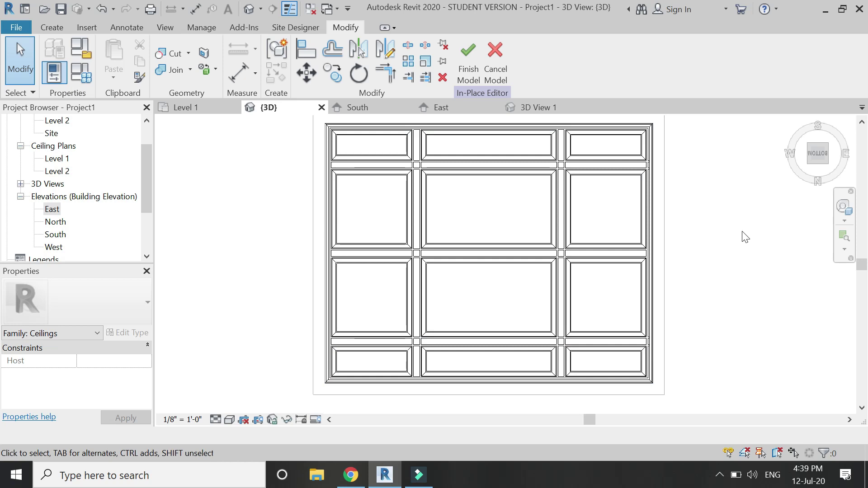
click(230, 419)
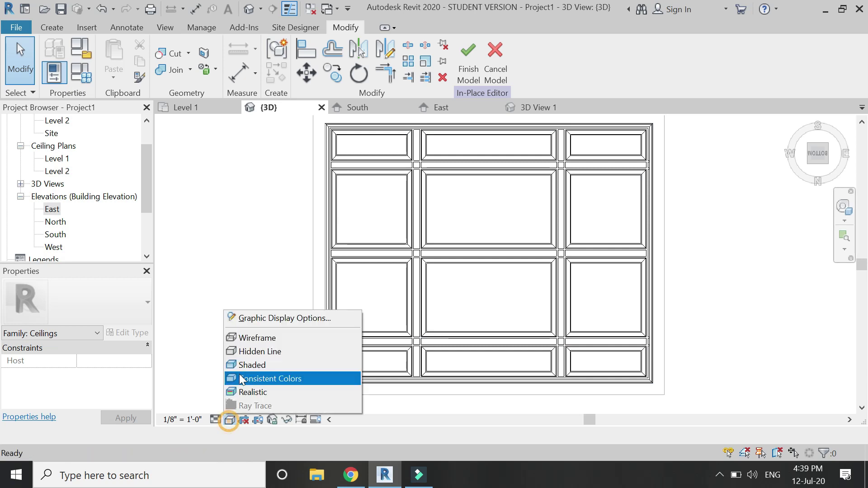
click(242, 364)
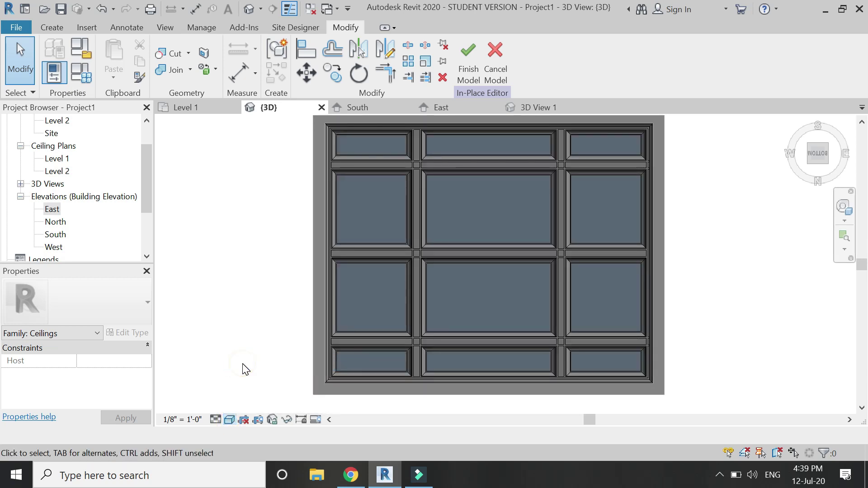
scroll(492, 150, up, 5)
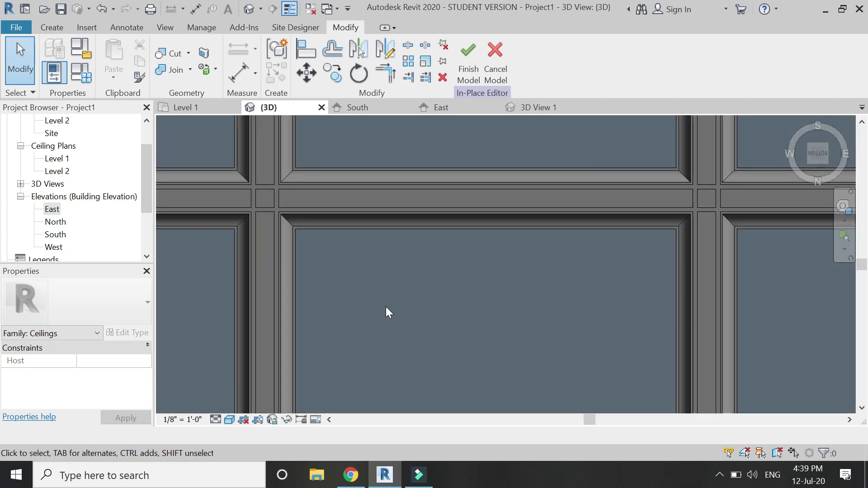
scroll(414, 159, down, 2)
scroll(479, 164, down, 4)
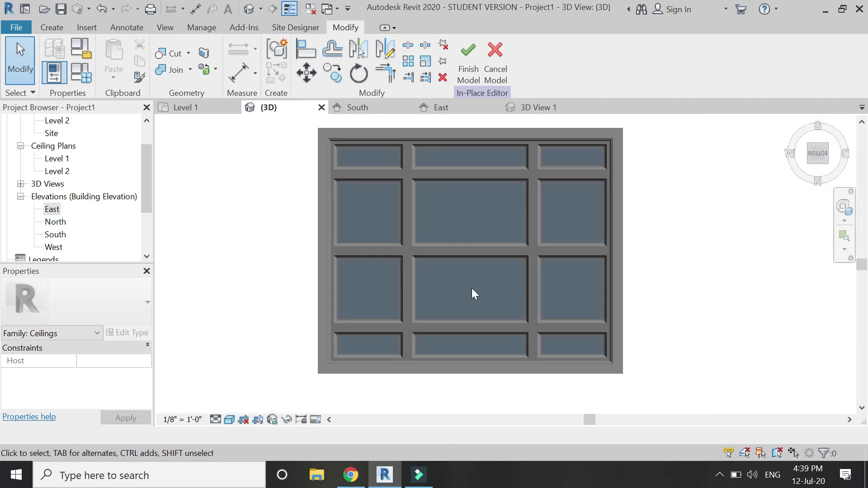
scroll(686, 200, up, 2)
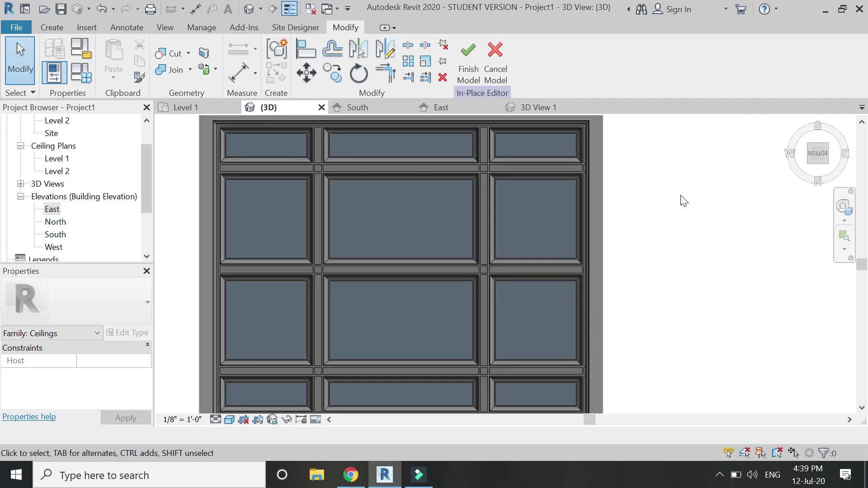
scroll(684, 201, down, 1)
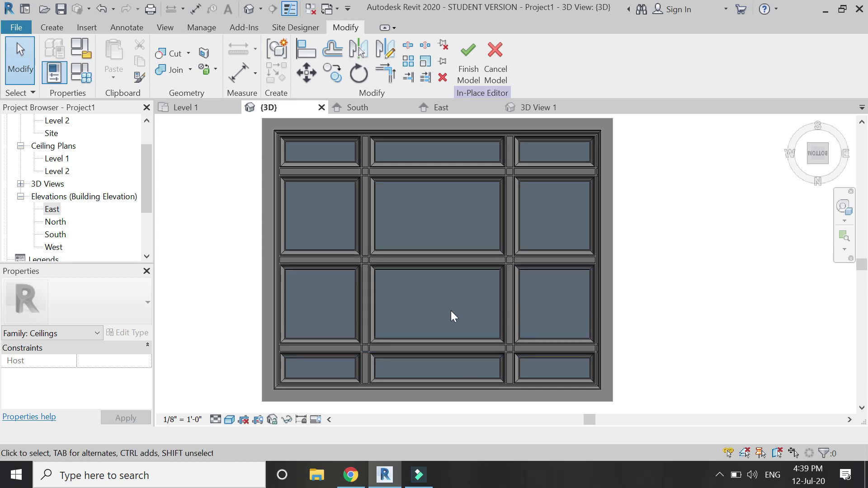
click(229, 419)
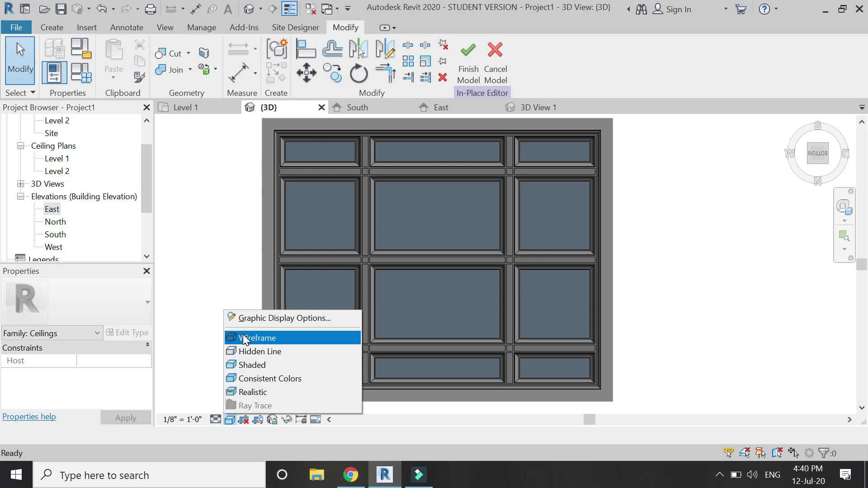
click(246, 350)
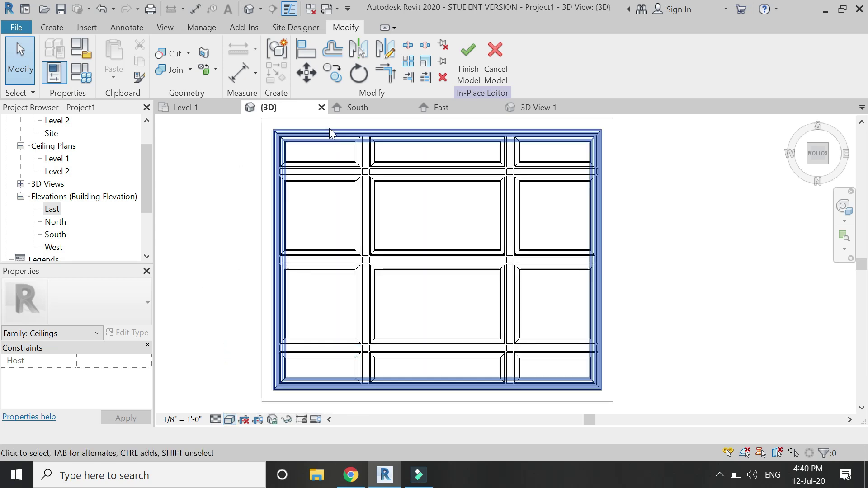
Step: Finish the in-place ceiling model from 3D View 1
click(538, 107)
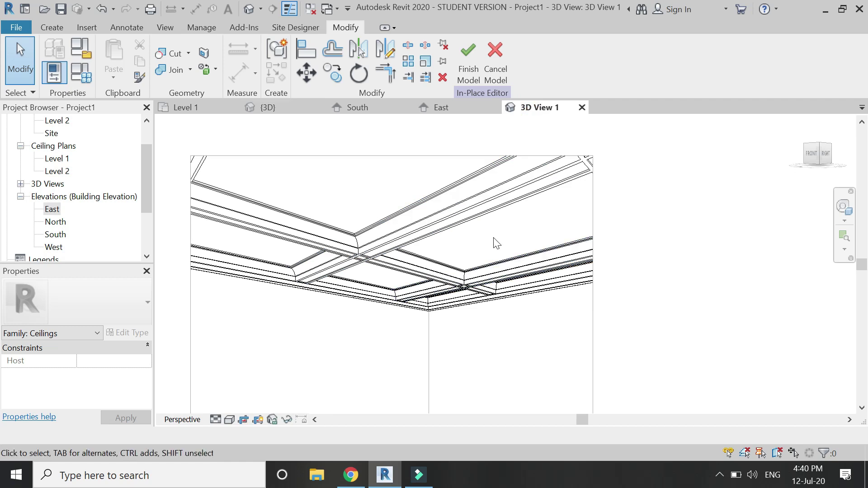
scroll(497, 243, down, 2)
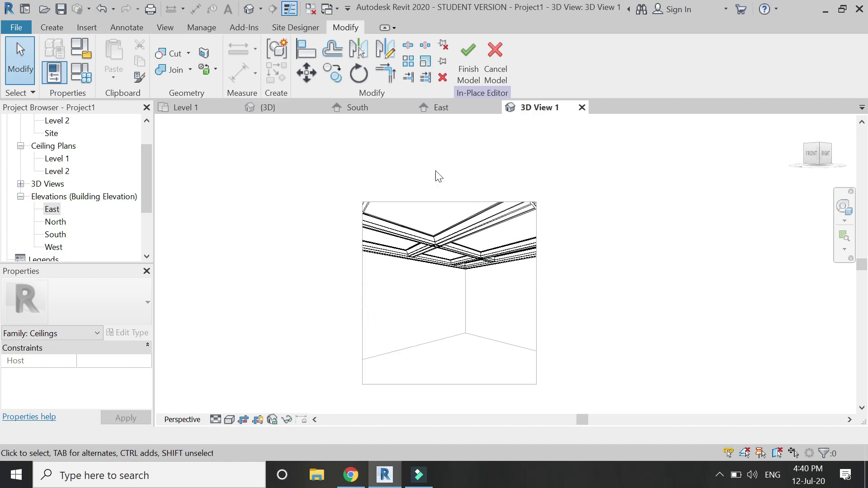
click(468, 72)
Step: Widen the 3D View 1 crop region to the right, top and left
click(537, 293)
drag(536, 291, 629, 302)
drag(496, 202, 509, 145)
drag(364, 272, 253, 237)
scroll(490, 290, down, 2)
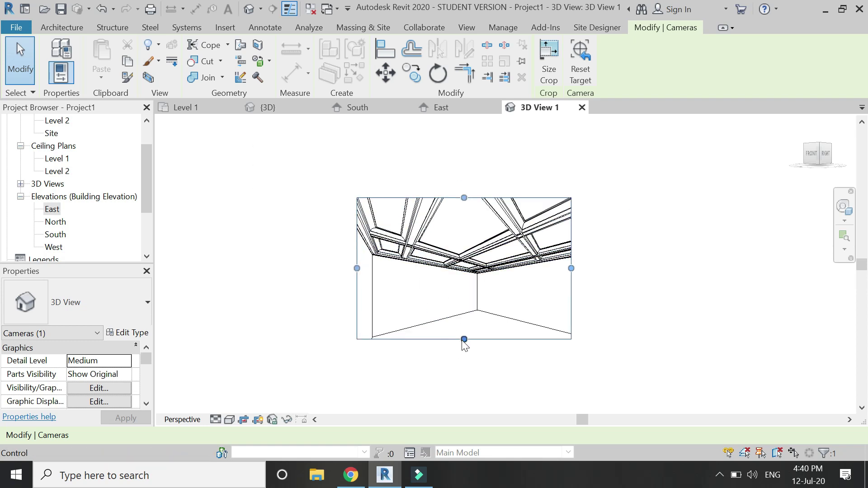